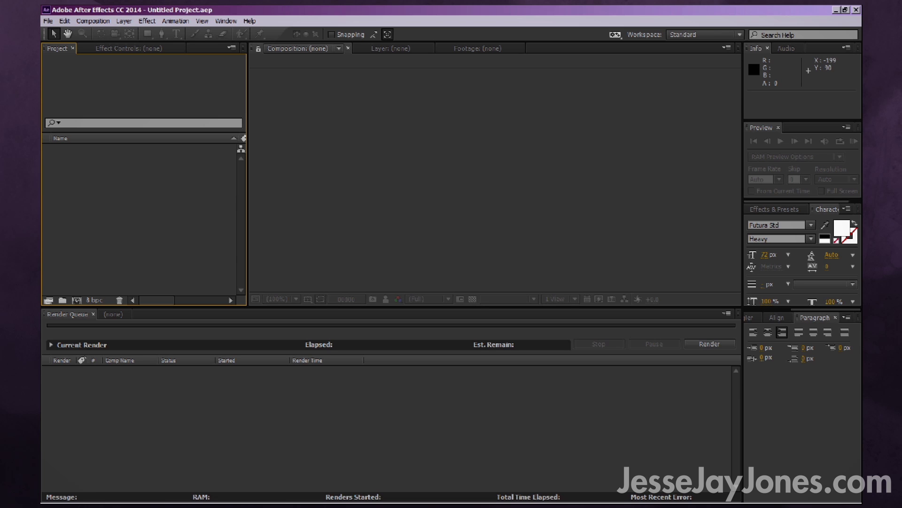
- Start a new composition named GSDfgsdfgsdfg
{"action": "left_click", "coordinate": [93, 21]}
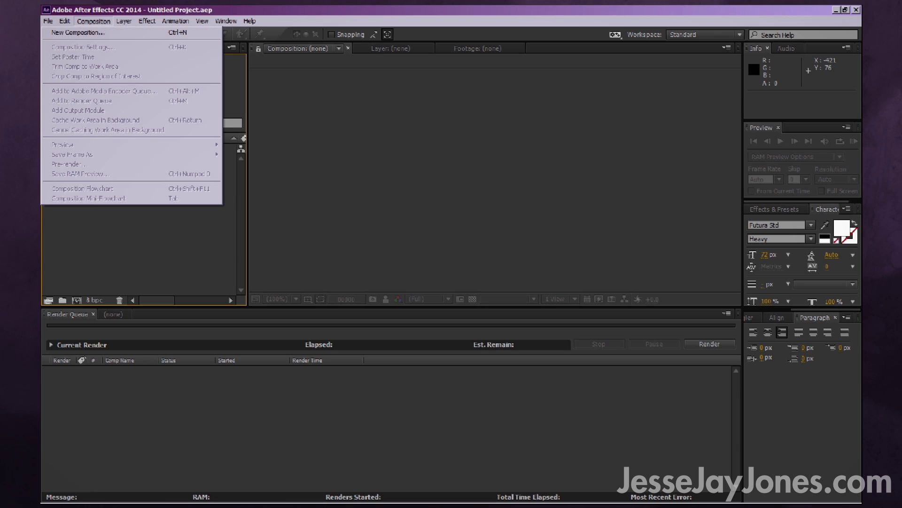
{"action": "left_click", "coordinate": [80, 32]}
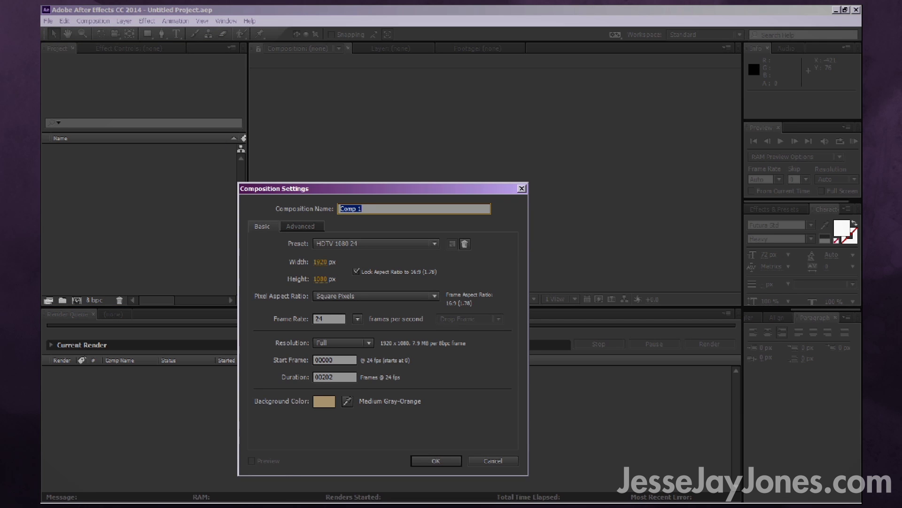
{"action": "type", "text": "GSDfgsdfgsdfg"}
{"action": "left_click_drag", "start_coordinate": [376, 189], "coordinate": [443, 131]}
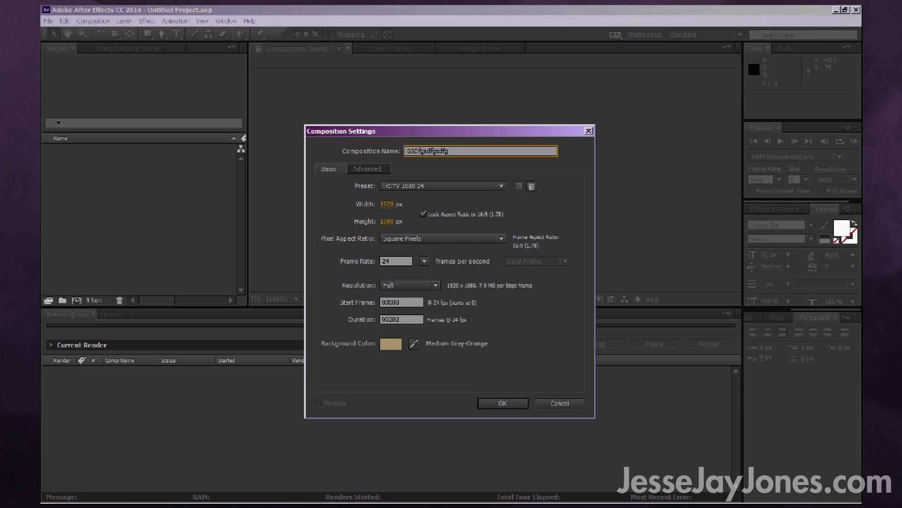
- Set the new composition's duration to 500 frames and create it
{"action": "left_click", "coordinate": [401, 320]}
{"action": "key", "text": "shift+Left"}
{"action": "key", "text": "shift+Left"}
{"action": "key", "text": "shift+Left"}
{"action": "type", "text": "500"}
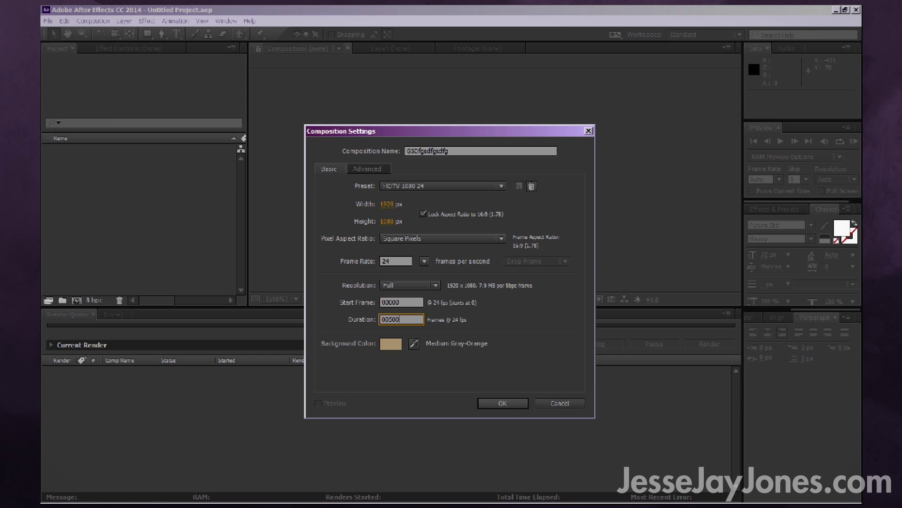
{"action": "key", "text": "Return"}
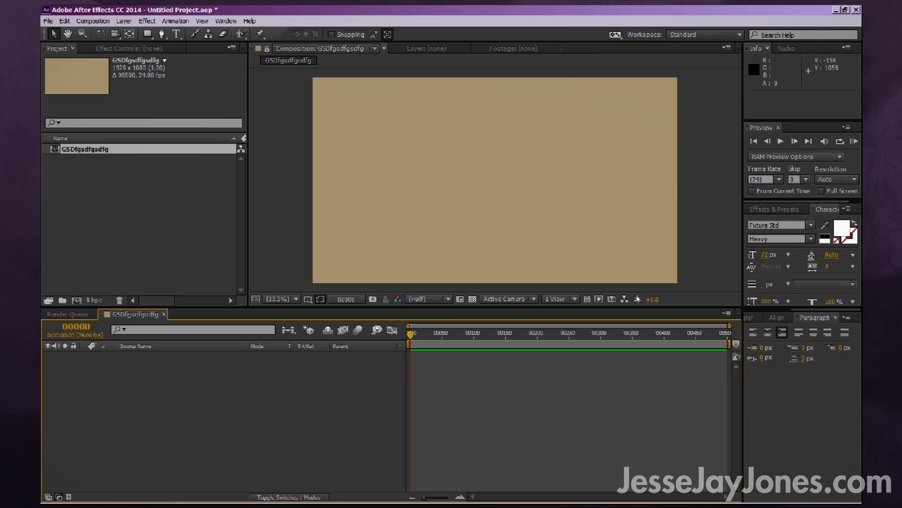
{"action": "mouse_move", "coordinate": [410, 334]}
{"action": "left_mouse_down"}
{"action": "mouse_move", "coordinate": [725, 334]}
{"action": "mouse_move", "coordinate": [410, 333]}
{"action": "left_mouse_up"}
{"action": "left_click", "coordinate": [308, 399]}
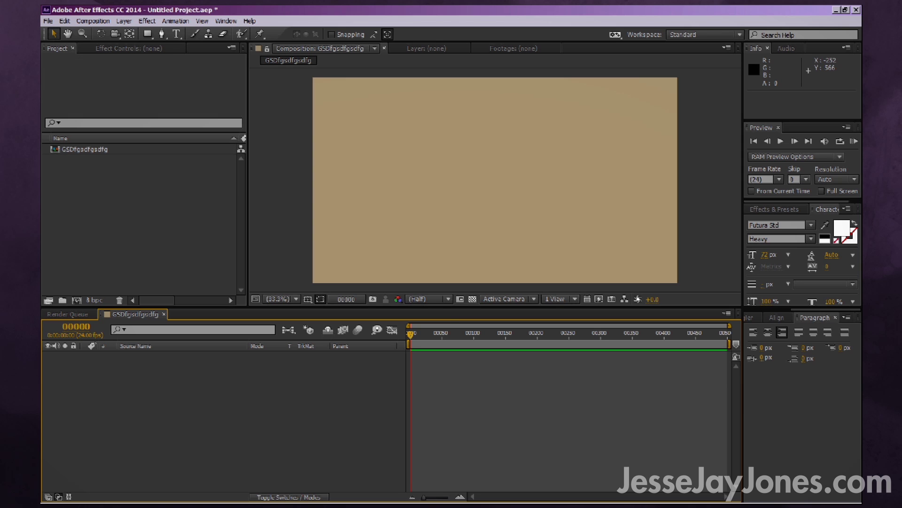
- Import CharacterStrawberry.ai into the project as Composition - Retain Layer Sizes
{"action": "left_click", "coordinate": [48, 21]}
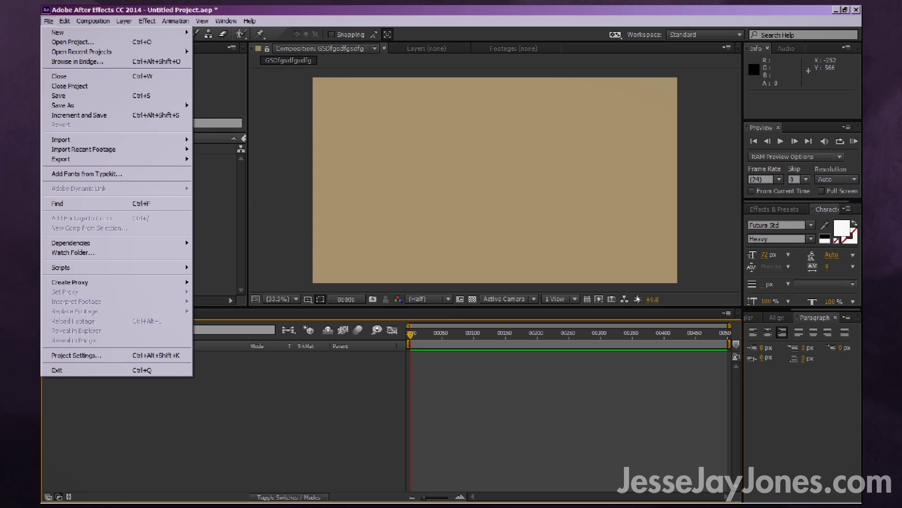
{"action": "mouse_move", "coordinate": [66, 139]}
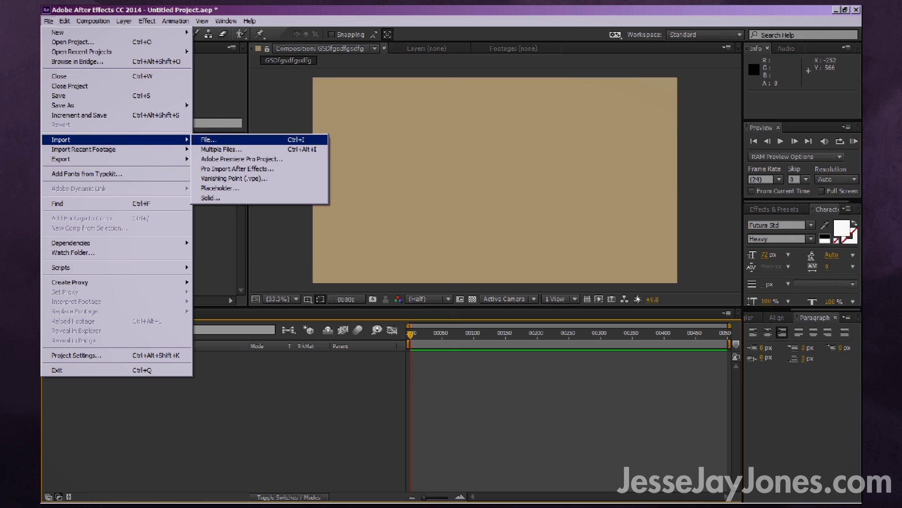
{"action": "left_click", "coordinate": [209, 140]}
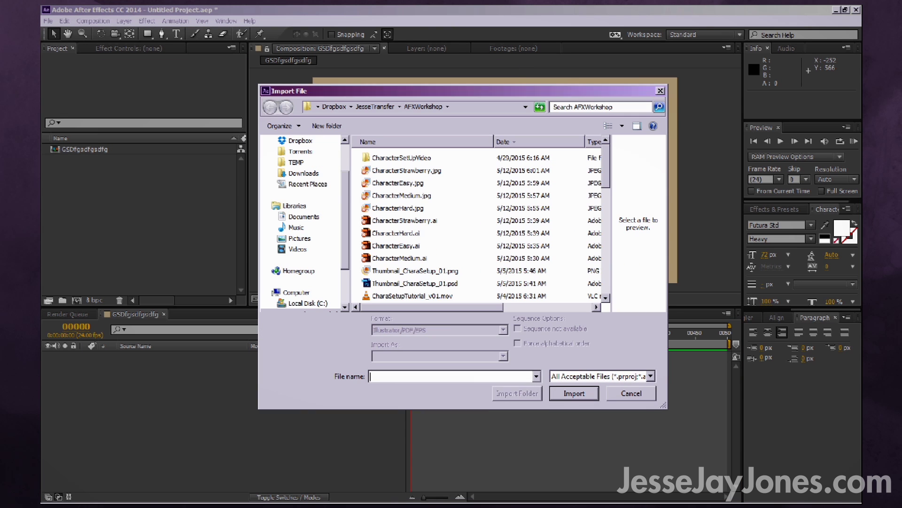
{"action": "left_click", "coordinate": [405, 220]}
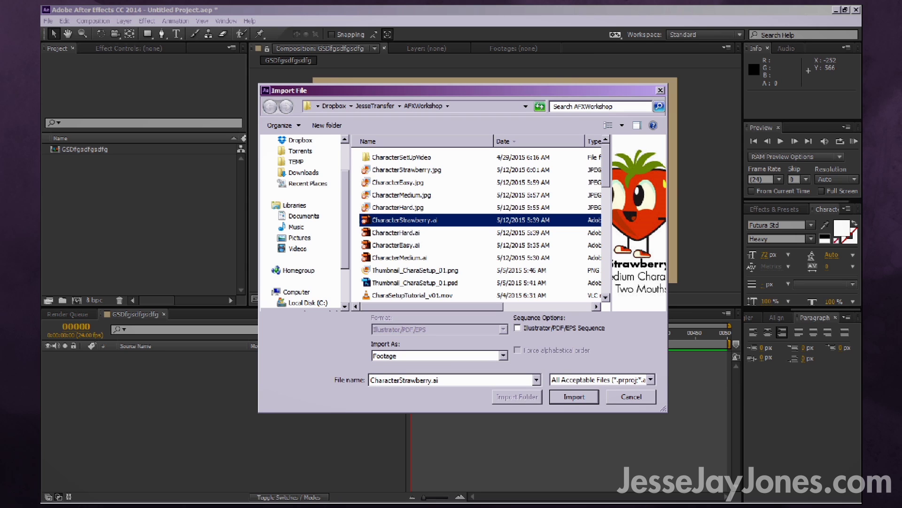
{"action": "left_click", "coordinate": [503, 356]}
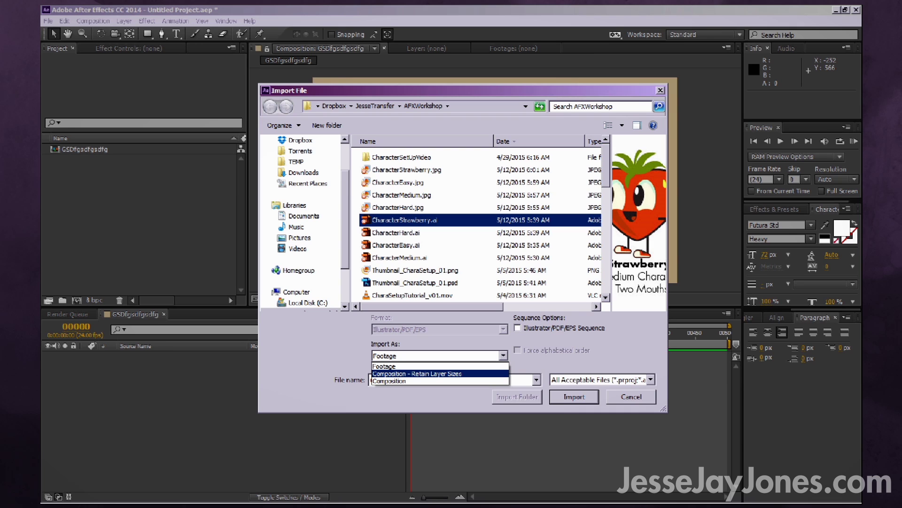
{"action": "left_click", "coordinate": [417, 374]}
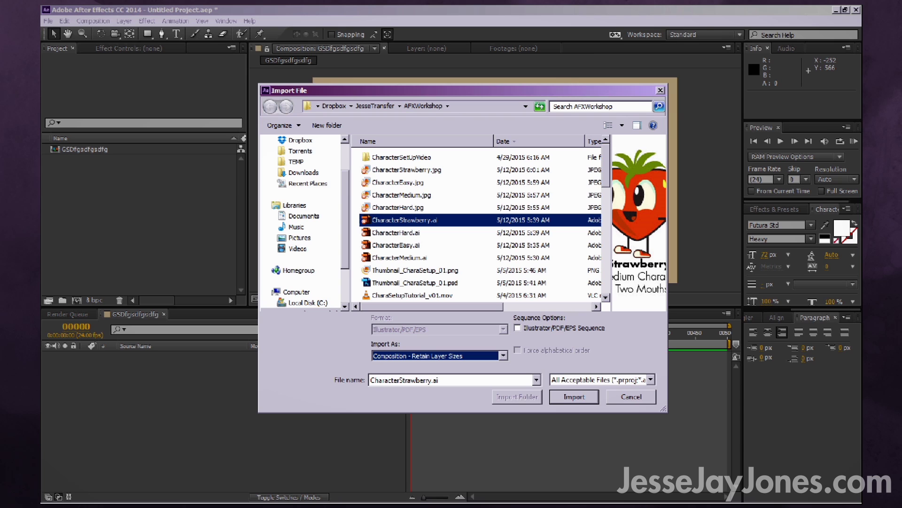
{"action": "left_click", "coordinate": [574, 396]}
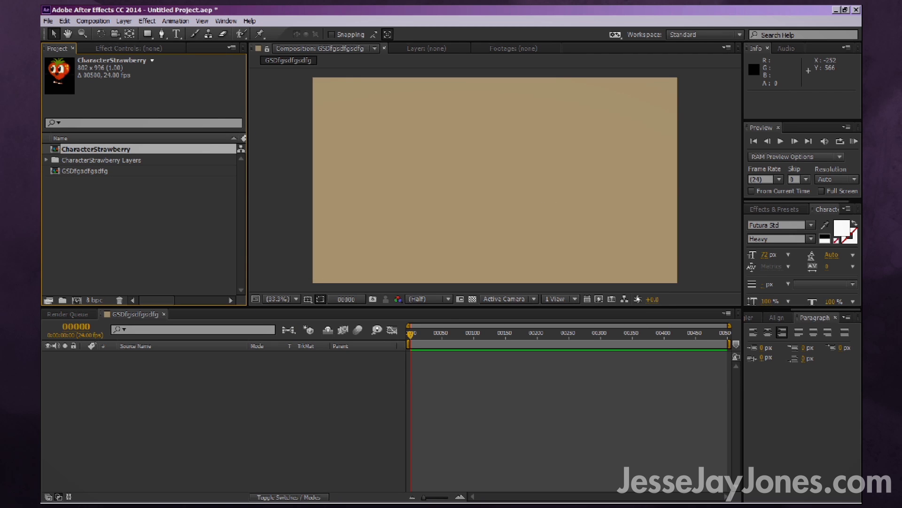
- Open the CharacterStrawberry composition and change its background color to dark brown, hex 564C38
{"action": "double_click", "coordinate": [96, 149]}
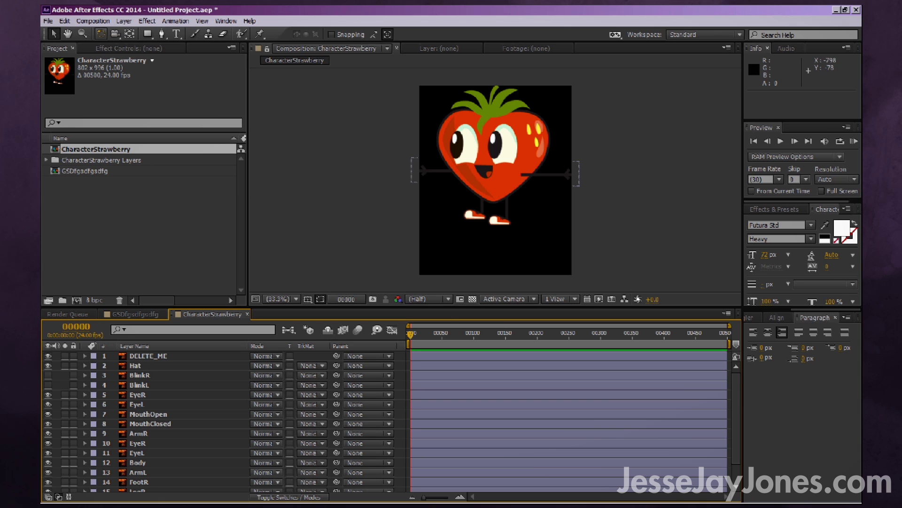
{"action": "left_click", "coordinate": [343, 137]}
{"action": "left_click", "coordinate": [94, 21]}
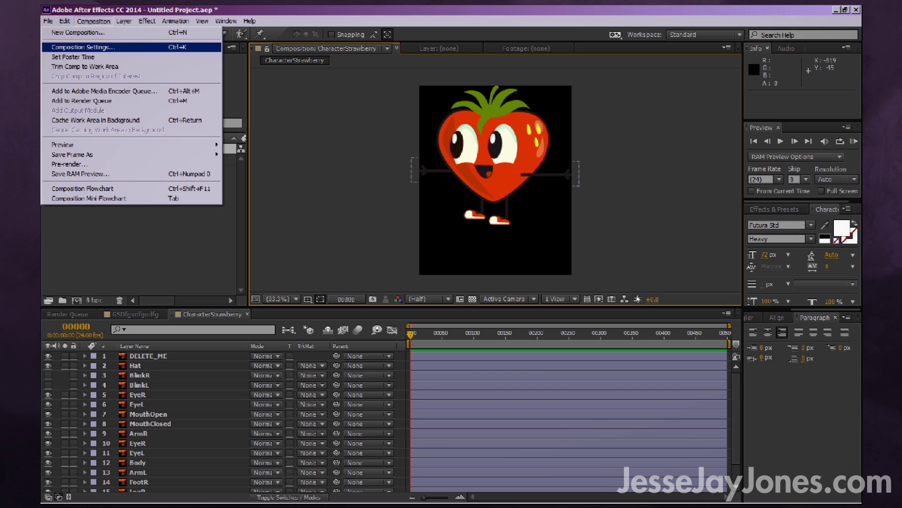
{"action": "key", "text": "Return"}
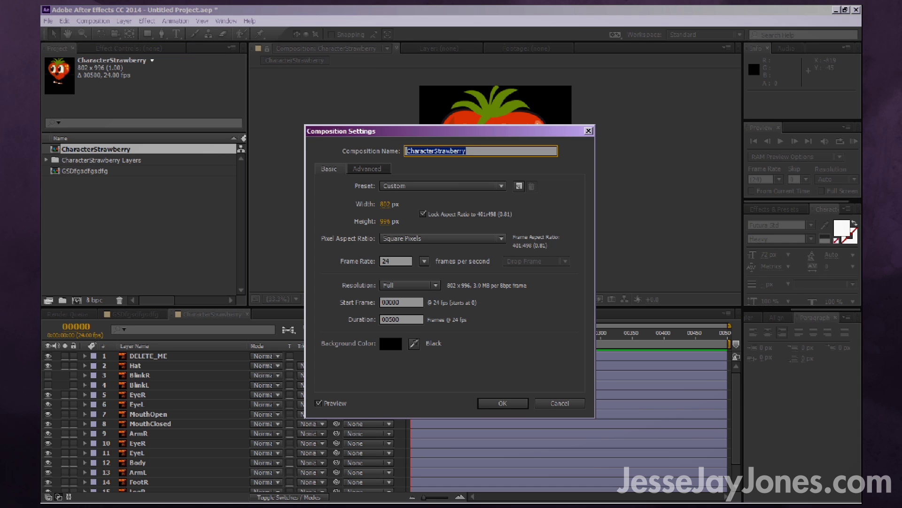
{"action": "left_click", "coordinate": [390, 343]}
{"action": "left_click", "coordinate": [496, 350]}
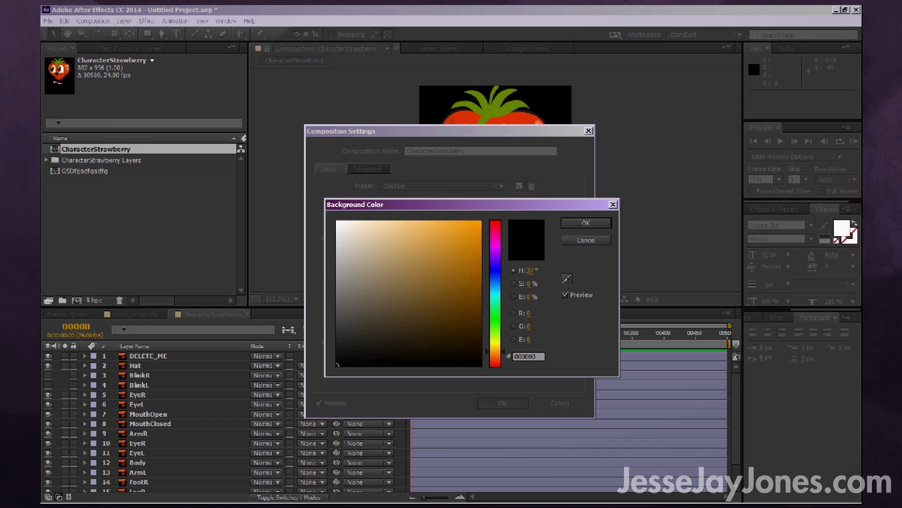
{"action": "left_click_drag", "start_coordinate": [364, 348], "coordinate": [387, 319]}
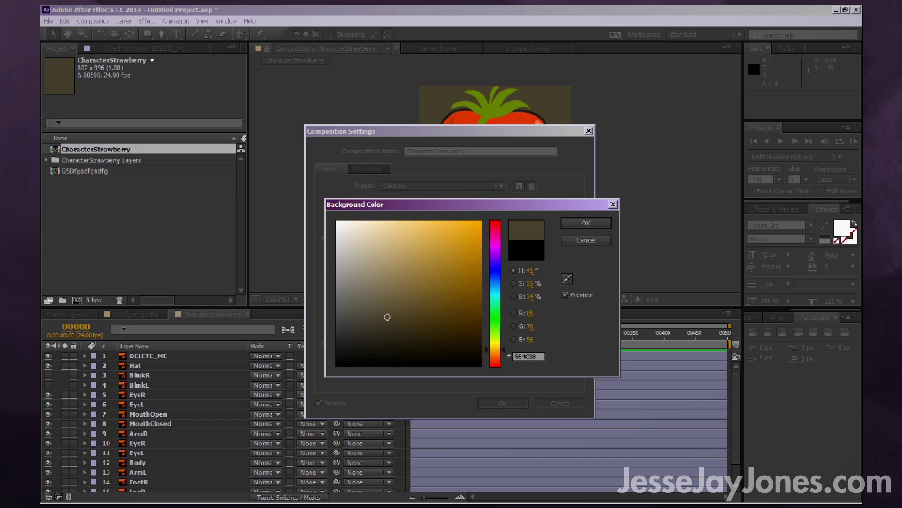
{"action": "left_click", "coordinate": [587, 222]}
{"action": "key", "text": "Return"}
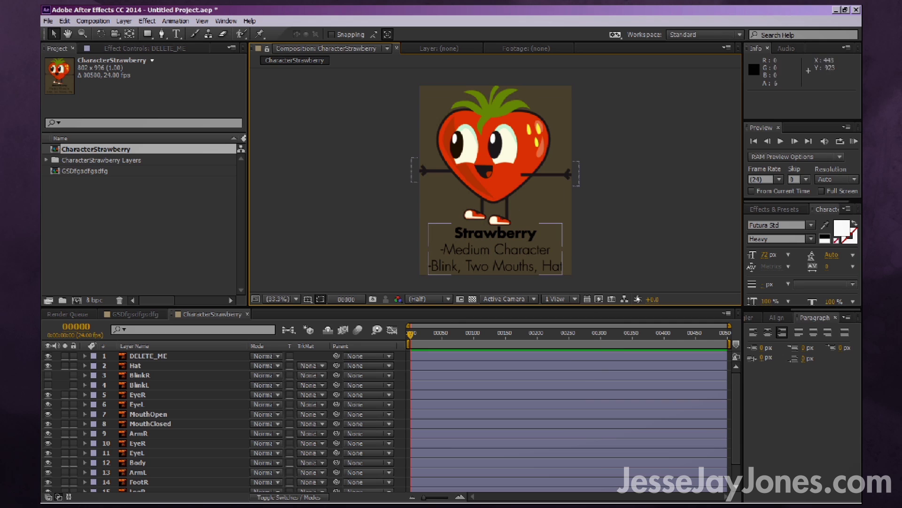
- Delete the DELETE_ME layer holding the descriptive text below the strawberry character
{"action": "left_click", "coordinate": [557, 269]}
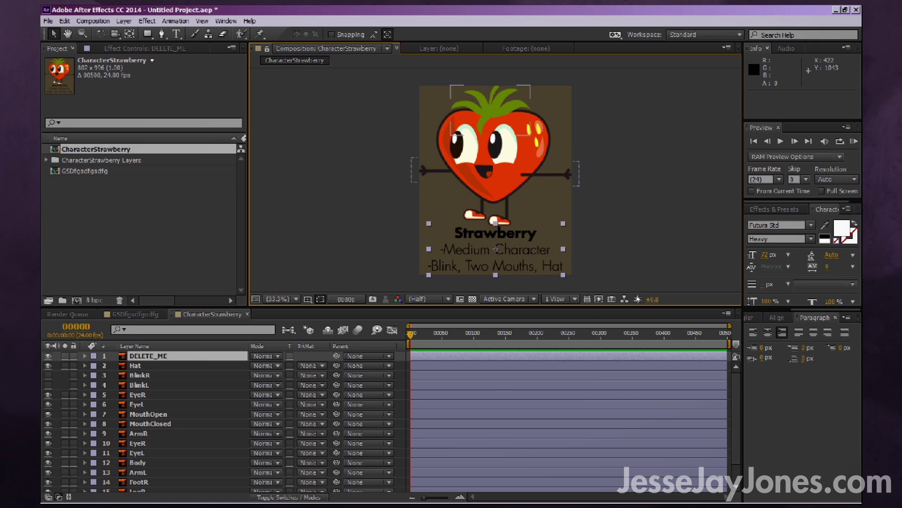
{"action": "left_click", "coordinate": [136, 366]}
{"action": "left_click", "coordinate": [148, 355]}
{"action": "key", "text": "Delete"}
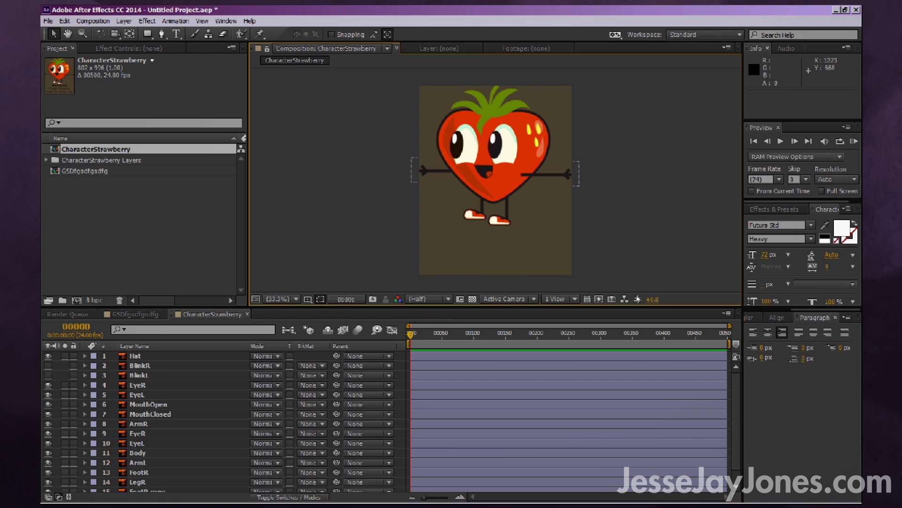
- Select the strawberry's arm, eye, body and feet in turn to examine how the character is split into layers
{"action": "left_click", "coordinate": [557, 177]}
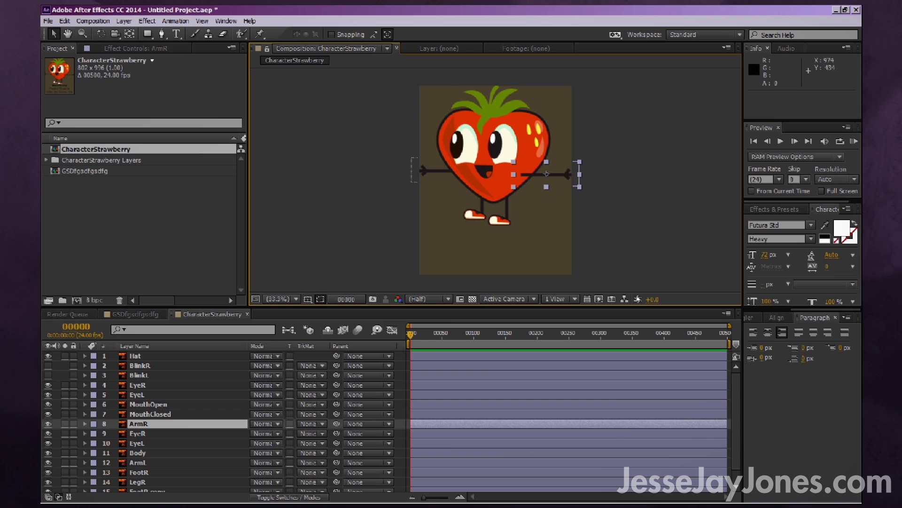
{"action": "left_click", "coordinate": [502, 143]}
{"action": "left_click", "coordinate": [504, 144]}
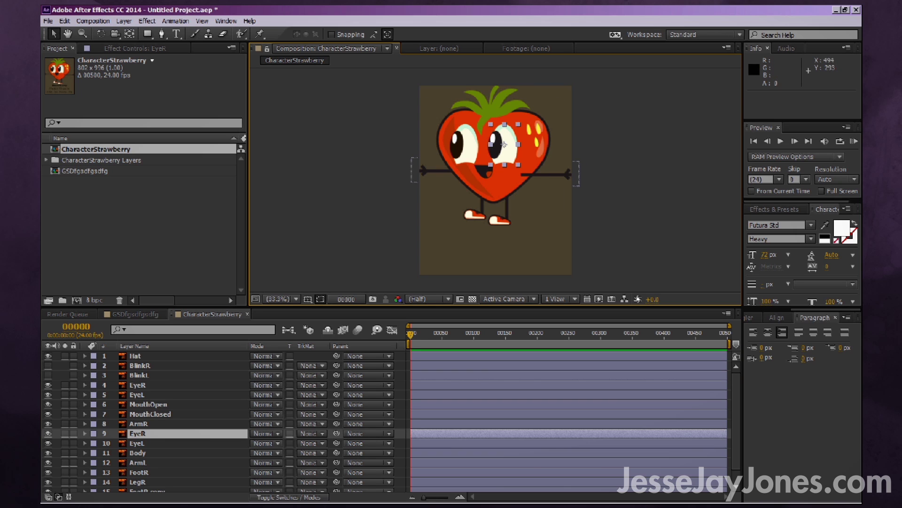
{"action": "left_click", "coordinate": [493, 155]}
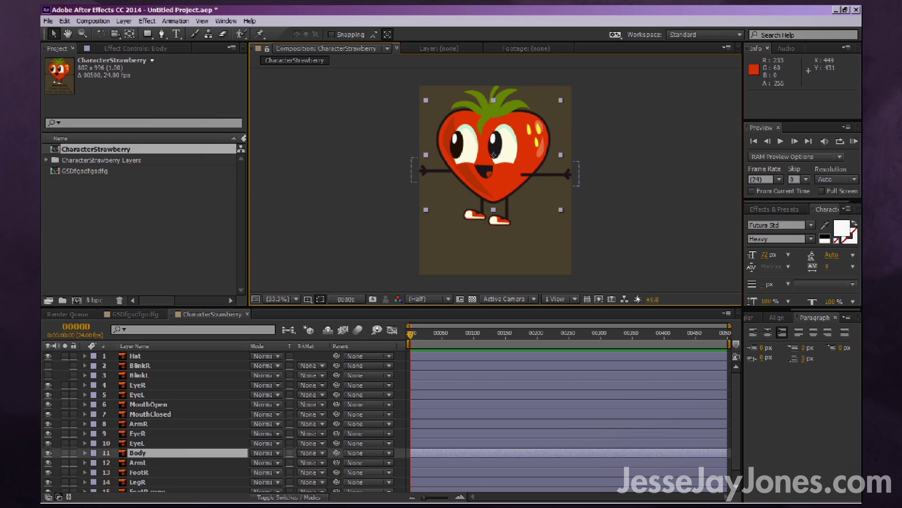
{"action": "left_click", "coordinate": [474, 215]}
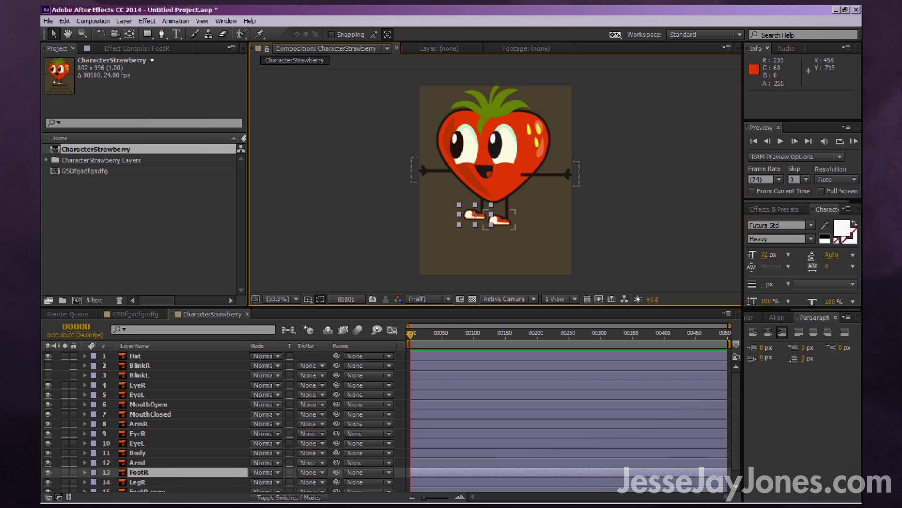
{"action": "left_click", "coordinate": [500, 220]}
{"action": "left_click", "coordinate": [493, 155]}
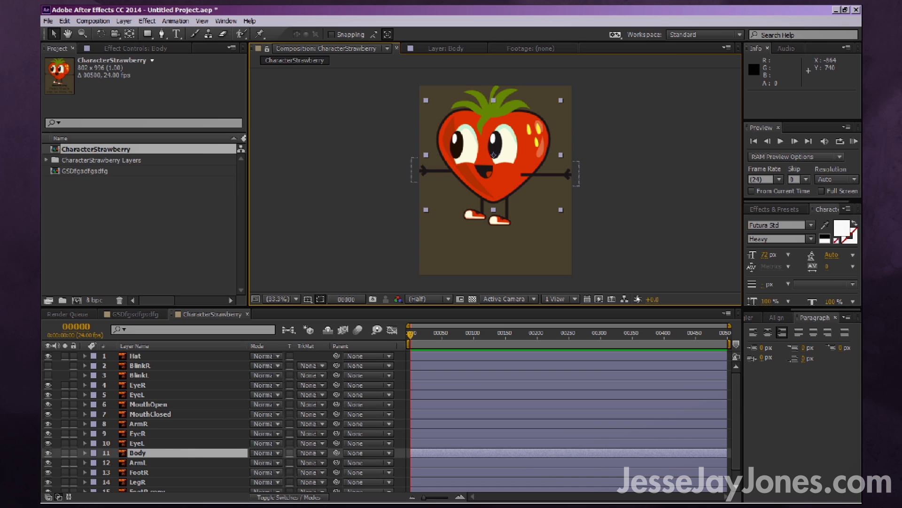
- Open the GSDfgsdfgsdfg composition and add the CharacterStrawberry composition to its timeline as a nested layer
{"action": "double_click", "coordinate": [84, 171]}
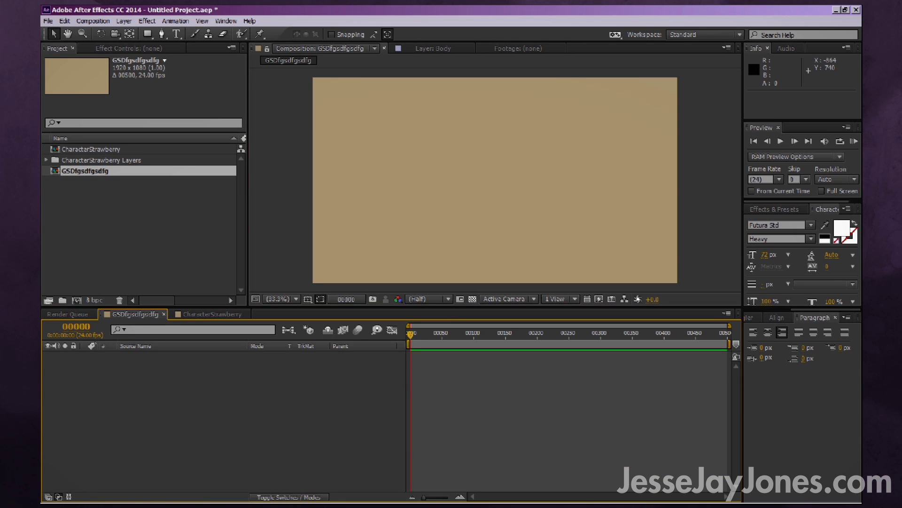
{"action": "left_click_drag", "start_coordinate": [90, 149], "coordinate": [409, 376]}
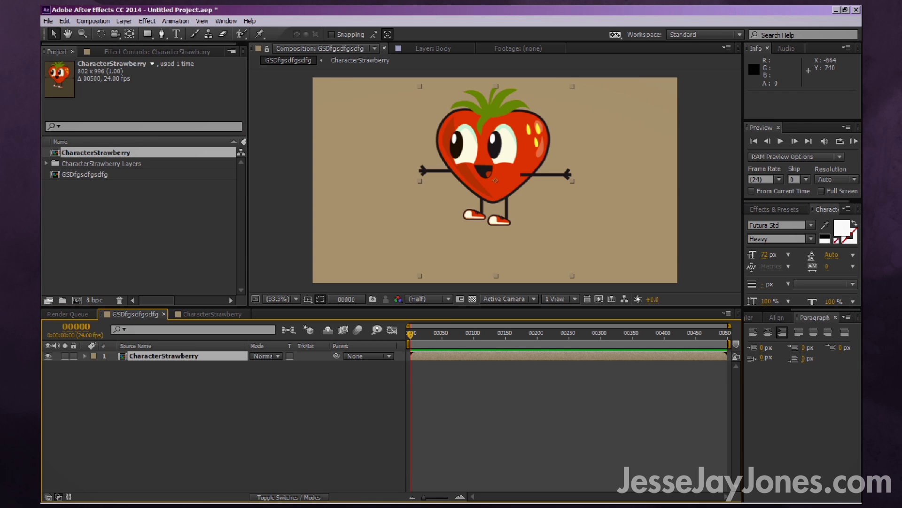
{"action": "mouse_move", "coordinate": [410, 333]}
{"action": "left_mouse_down"}
{"action": "mouse_move", "coordinate": [537, 333]}
{"action": "mouse_move", "coordinate": [410, 334]}
{"action": "left_mouse_up"}
- Open the nested CharacterStrawberry composition and make its BlinkR and BlinkL layers visible
{"action": "double_click", "coordinate": [164, 356]}
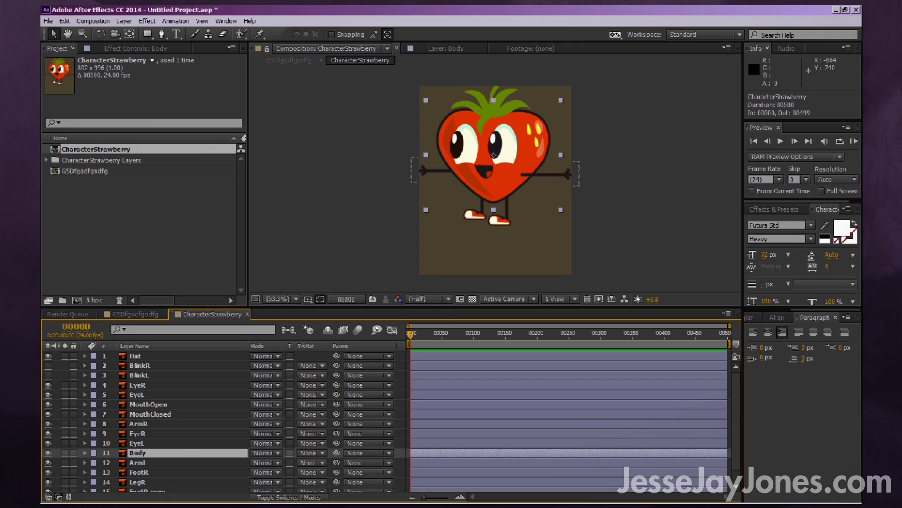
{"action": "left_click", "coordinate": [47, 365]}
{"action": "left_click", "coordinate": [48, 374]}
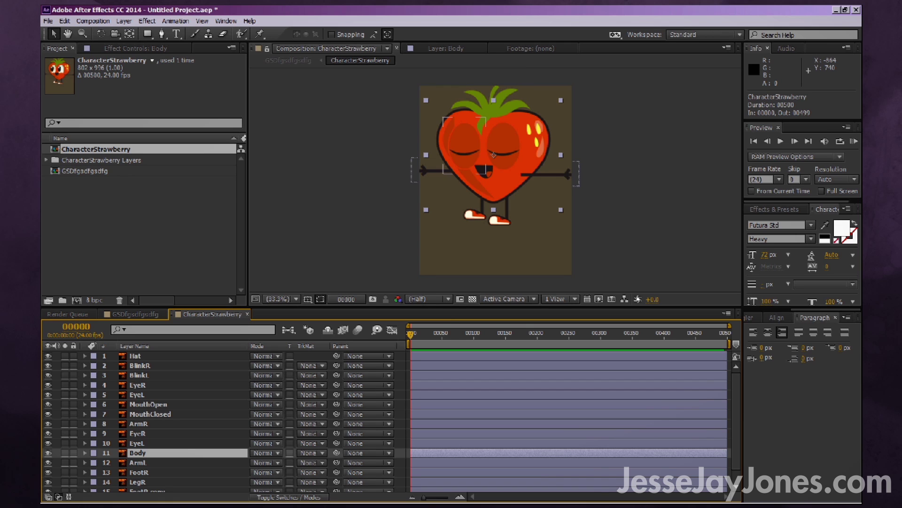
- Hide the ArmR layer, the upper EyeL layer and the BlinkL layer
{"action": "scroll", "coordinate": [48, 413], "scroll_direction": "down", "scroll_amount": 1}
{"action": "left_click", "coordinate": [48, 409]}
{"action": "left_click", "coordinate": [48, 380]}
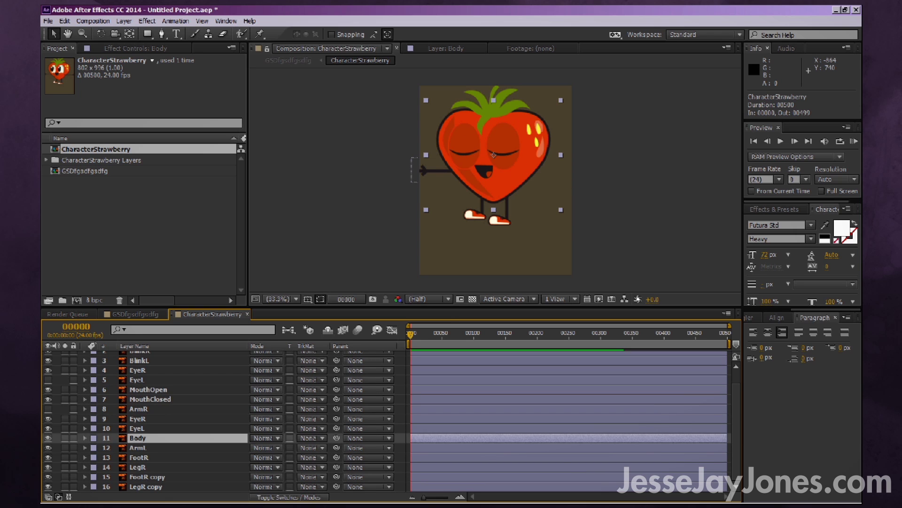
{"action": "left_click", "coordinate": [48, 360]}
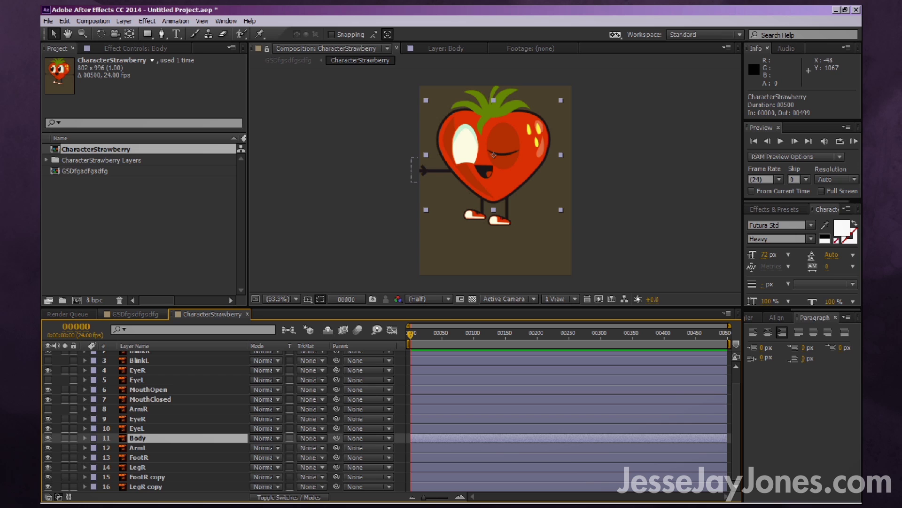
- Check the layer visibility changes in the GSDfgsdfgsdfg composition, and reopen the nested CharacterStrawberry composition
{"action": "left_click", "coordinate": [135, 314]}
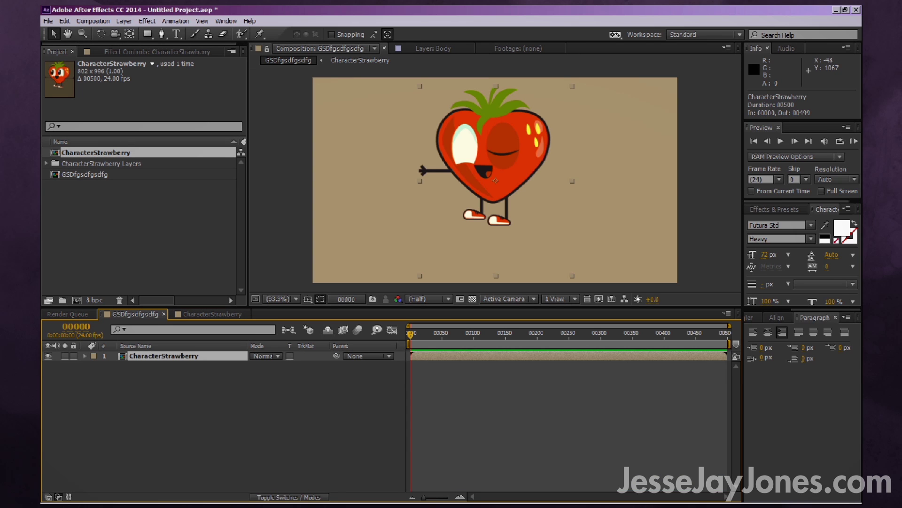
{"action": "mouse_move", "coordinate": [410, 334]}
{"action": "left_mouse_down"}
{"action": "mouse_move", "coordinate": [695, 334]}
{"action": "mouse_move", "coordinate": [410, 334]}
{"action": "left_mouse_up"}
{"action": "double_click", "coordinate": [493, 155]}
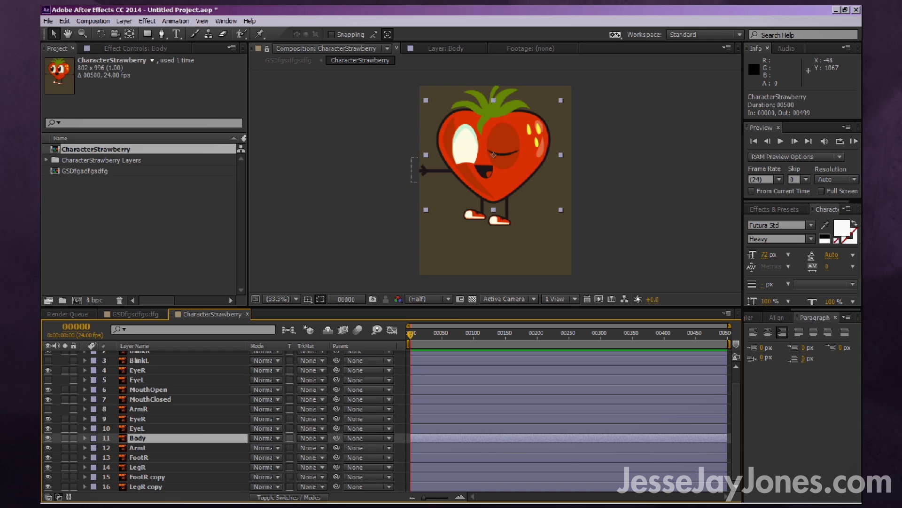
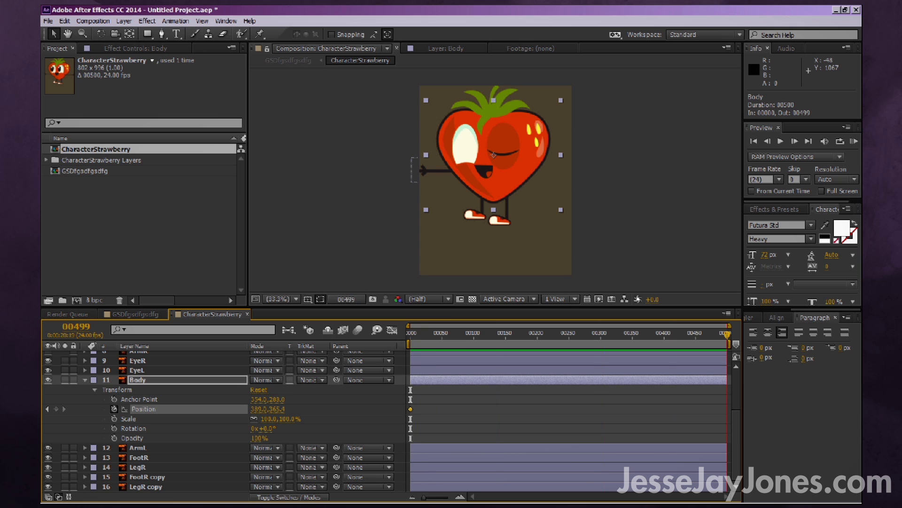
- Move the Body layer to about 488, 644 at frame 499 and check the motion in the GSDfgsdfgsdfg composition
{"action": "left_click_drag", "start_coordinate": [493, 154], "coordinate": [512, 208]}
{"action": "key", "text": "space"}
{"action": "key", "text": "space"}
{"action": "left_click", "coordinate": [135, 314]}
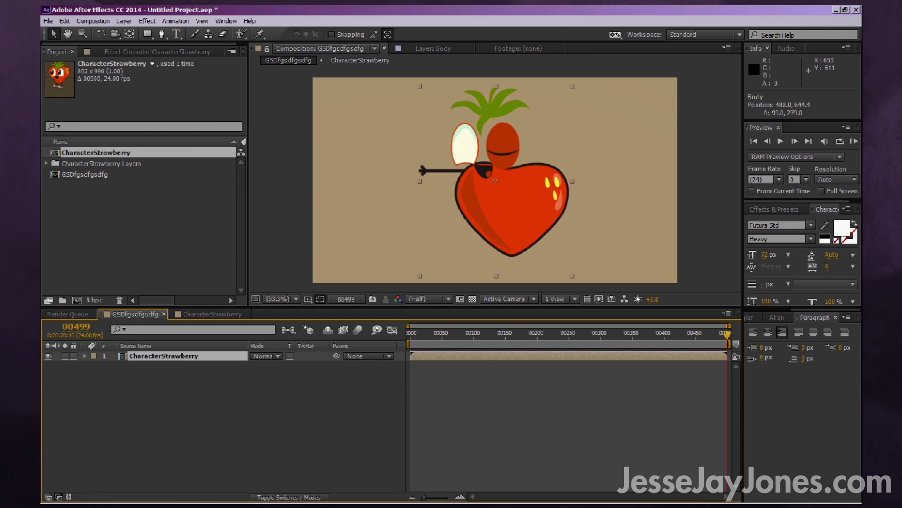
{"action": "left_click_drag", "start_coordinate": [728, 334], "coordinate": [411, 334]}
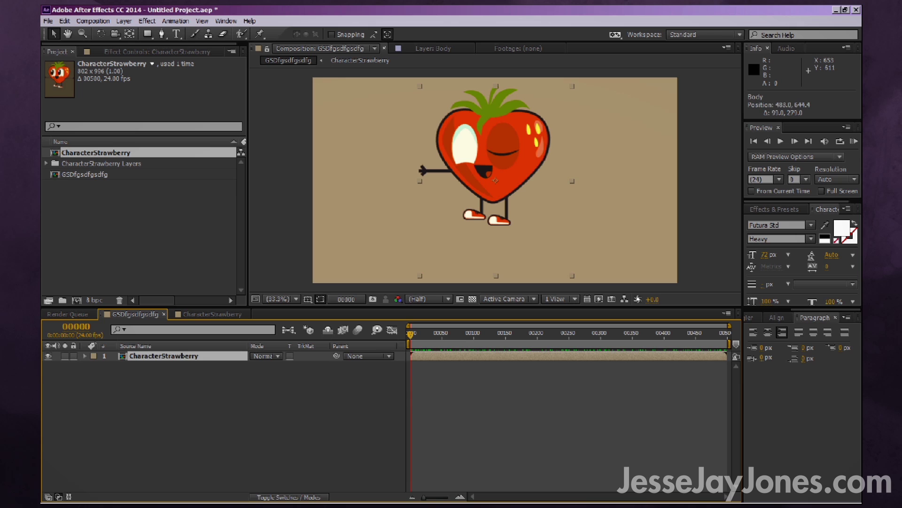
- Animate the CharacterStrawberry layer's Position with a keyframe at frame 0 and another at frame 499, placed at about 1518, 561
{"action": "left_click", "coordinate": [85, 356]}
{"action": "left_click", "coordinate": [114, 385]}
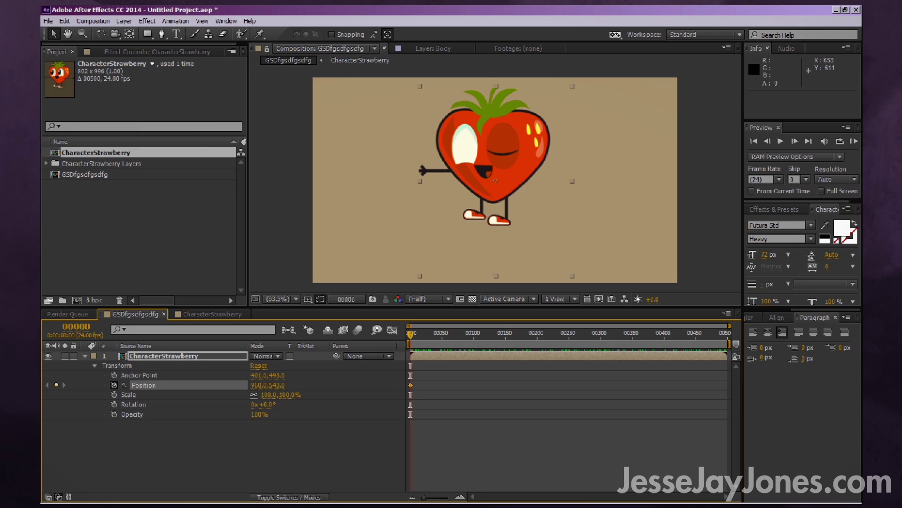
{"action": "key", "text": "End"}
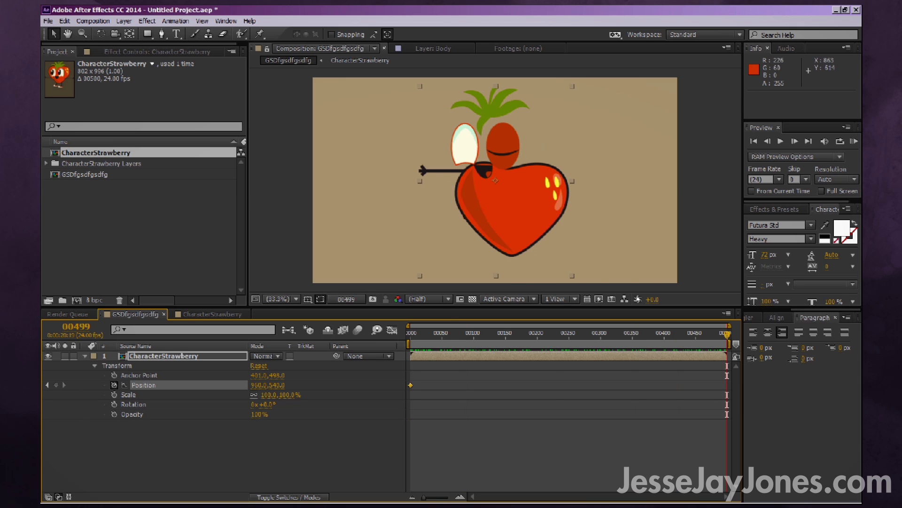
{"action": "left_click_drag", "start_coordinate": [474, 194], "coordinate": [580, 197]}
{"action": "key", "text": "space"}
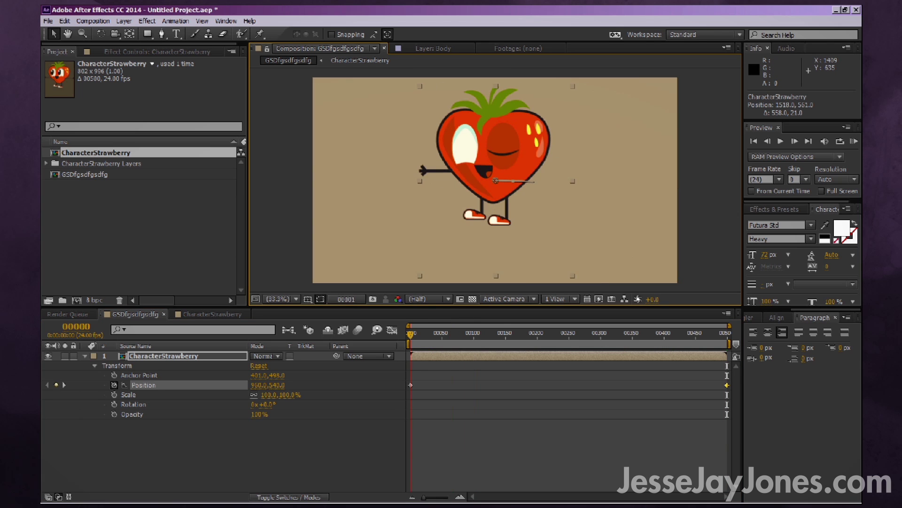
- Play back the CharacterStrawberry layer's movement from frame 0 to review the animation
{"action": "left_click", "coordinate": [410, 333]}
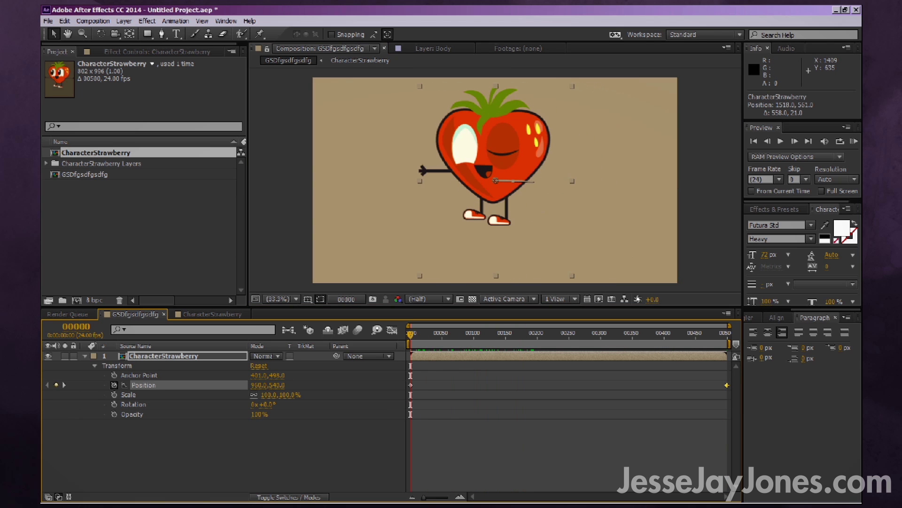
{"action": "key", "text": "space"}
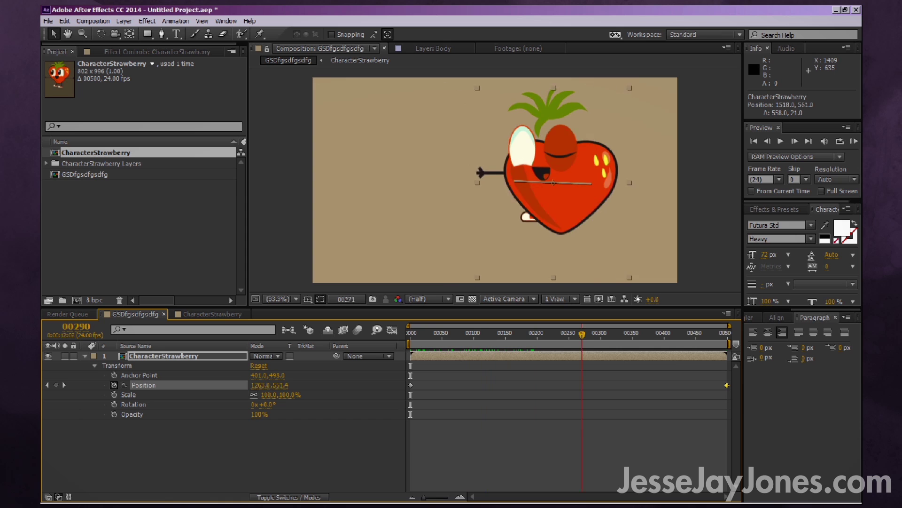
{"action": "key", "text": "space"}
{"action": "key", "text": "Home"}
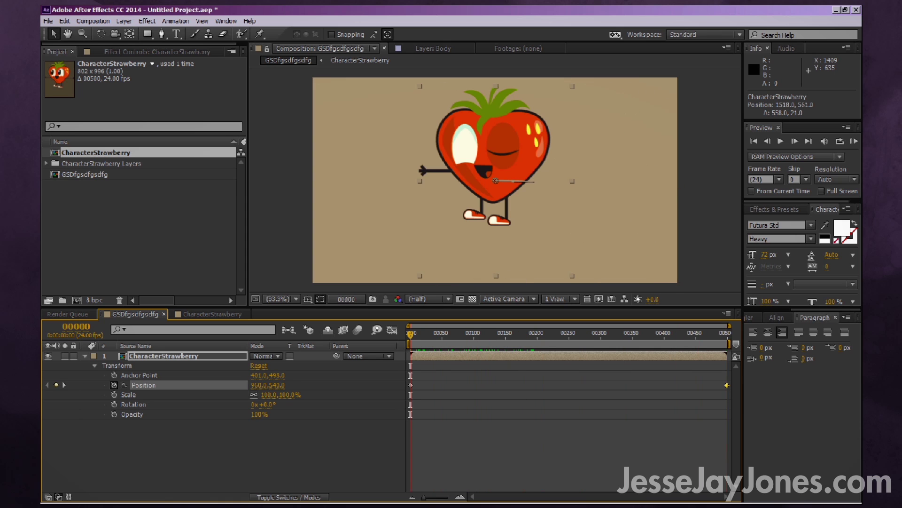
{"action": "key", "text": "space"}
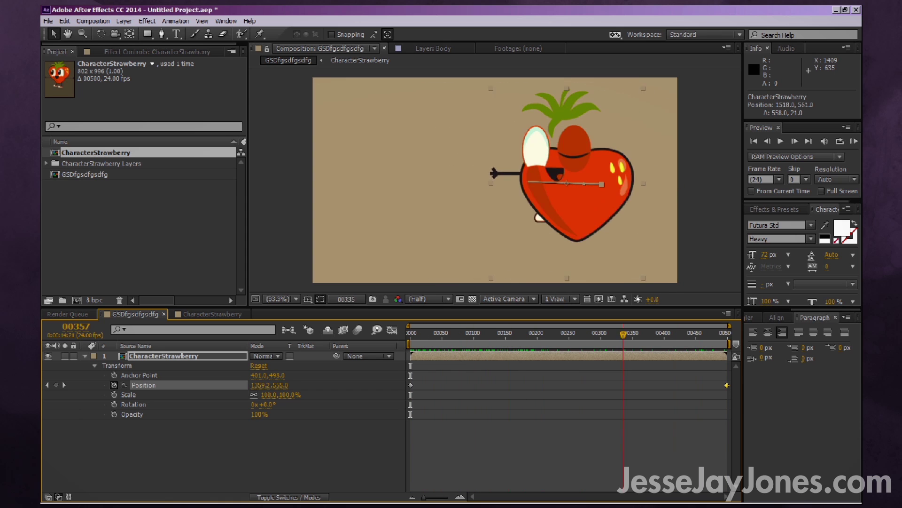
- Return to frame 0 and move the CharacterStrawberry layer to about 1533, 681
{"action": "left_click_drag", "start_coordinate": [726, 334], "coordinate": [411, 334]}
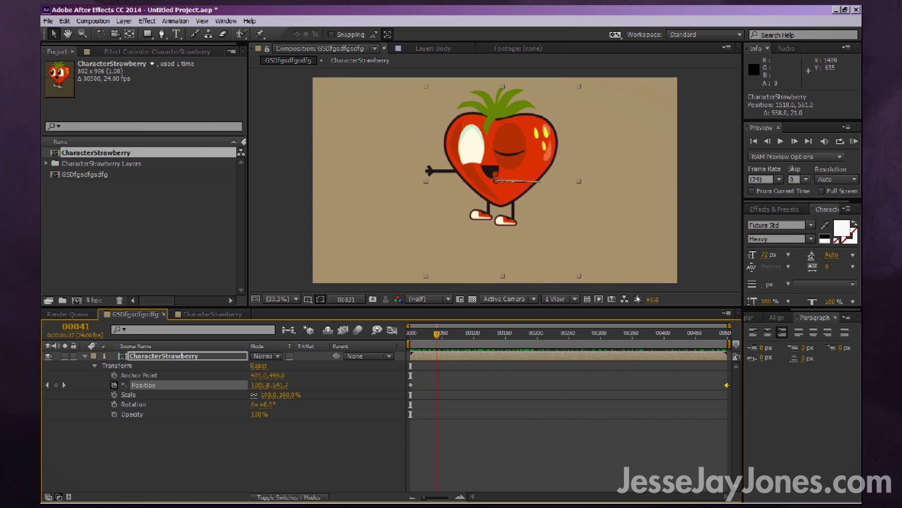
{"action": "left_click_drag", "start_coordinate": [496, 180], "coordinate": [604, 205]}
- In the nested CharacterStrawberry composition, make the ArmR and upper EyeL layers visible and hide the BlinkR layer
{"action": "double_click", "coordinate": [604, 206]}
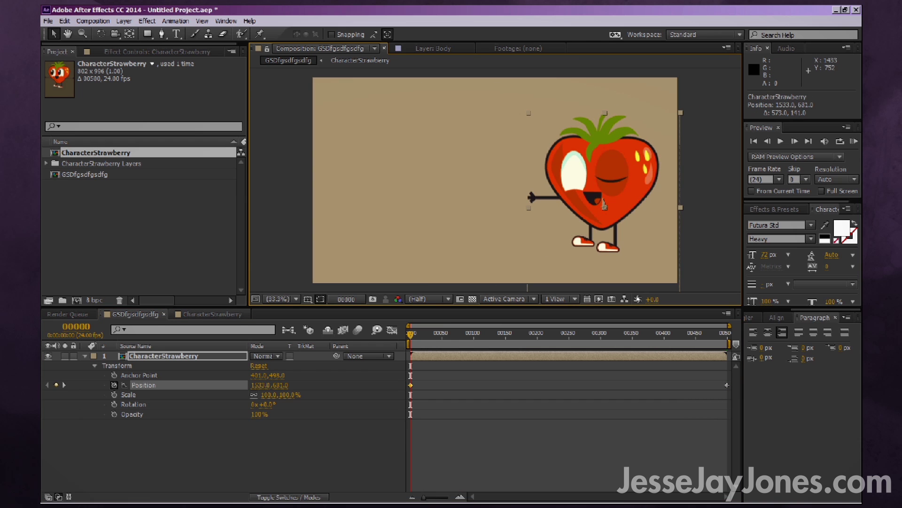
{"action": "scroll", "coordinate": [391, 421], "scroll_direction": "up", "scroll_amount": 2}
{"action": "left_click", "coordinate": [48, 409]}
{"action": "left_click", "coordinate": [48, 379]}
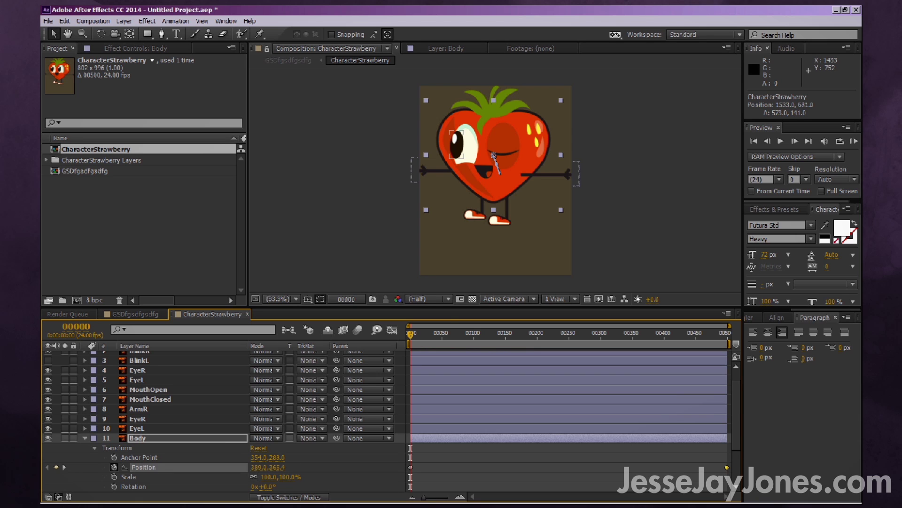
{"action": "scroll", "coordinate": [329, 423], "scroll_direction": "up", "scroll_amount": 2}
{"action": "left_click", "coordinate": [48, 365]}
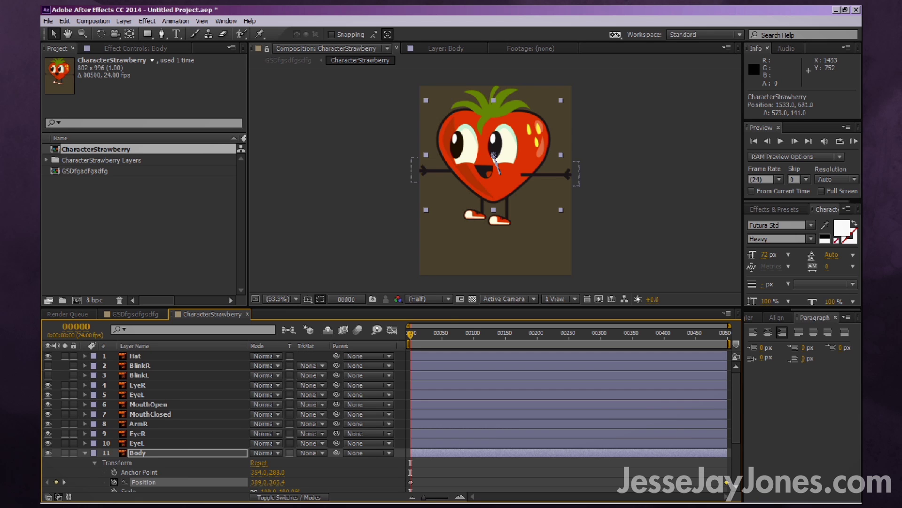
- Compare the character in the GSDfgsdfgsdfg composition with its nested CharacterStrawberry composition
{"action": "left_click", "coordinate": [135, 314]}
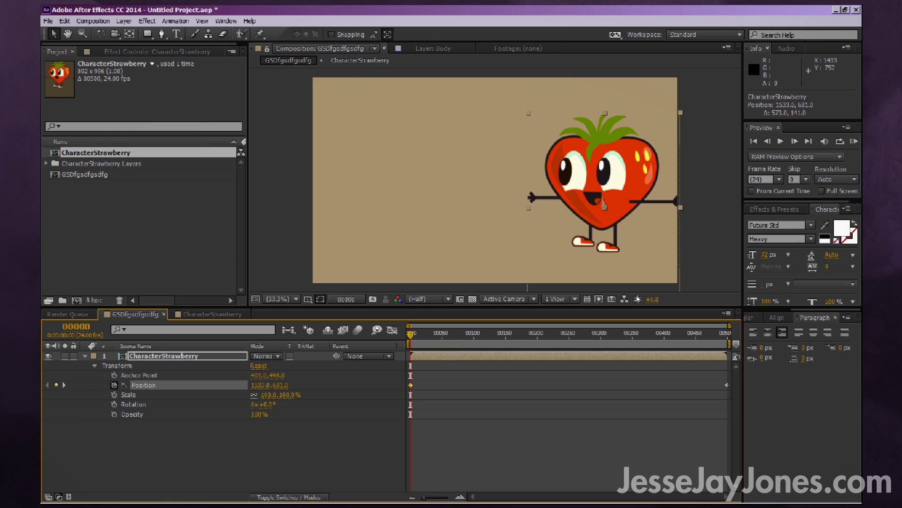
{"action": "left_click", "coordinate": [212, 314]}
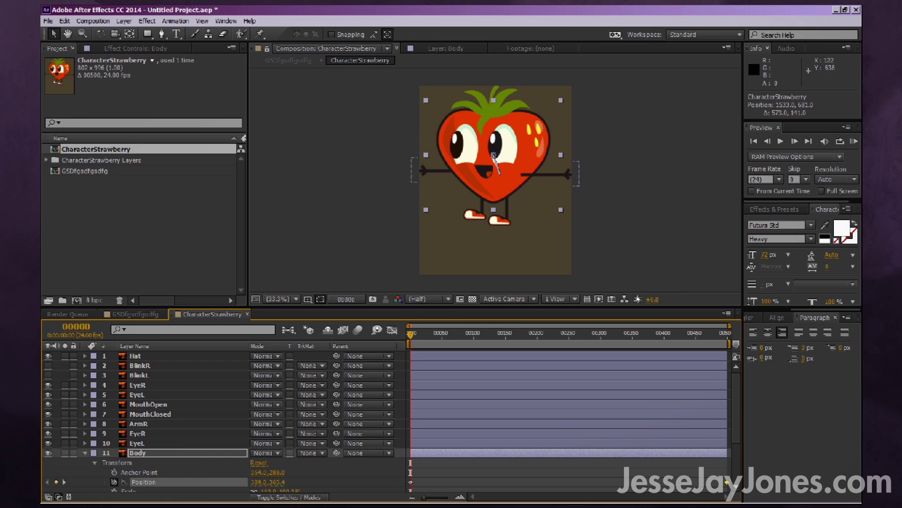
{"action": "left_click", "coordinate": [135, 313]}
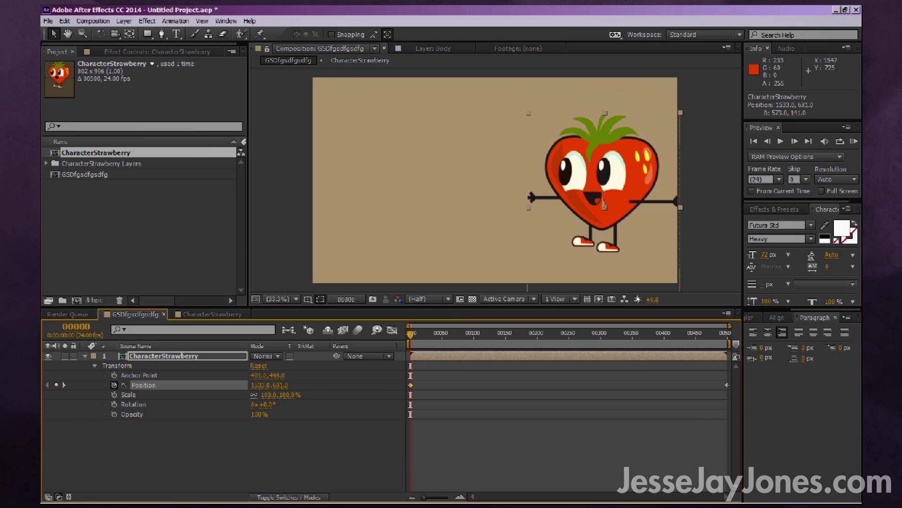
{"action": "double_click", "coordinate": [604, 204]}
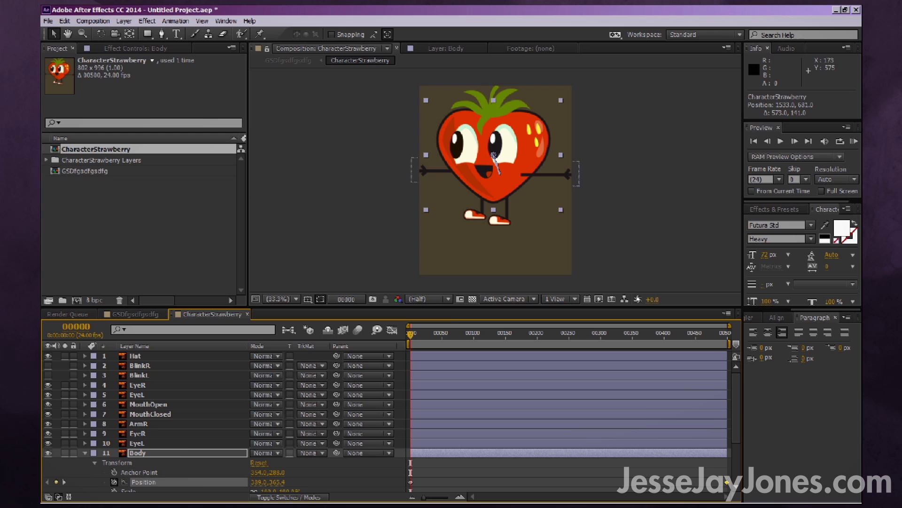
- In the GSDfgsdfgsdfg composition, move the CharacterStrawberry layer to about 438, 696 at frame 499 and preview the movement
{"action": "left_click", "coordinate": [135, 314]}
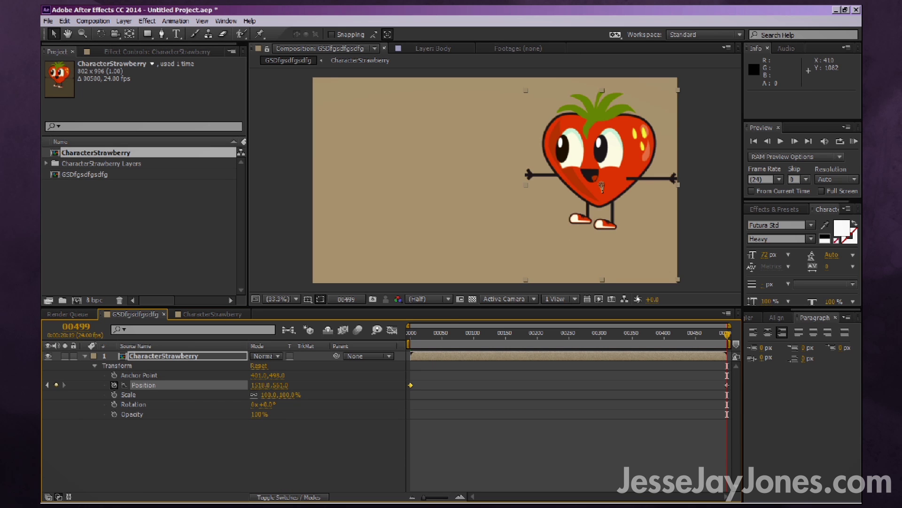
{"action": "key", "text": "End"}
{"action": "left_click_drag", "start_coordinate": [605, 205], "coordinate": [396, 212]}
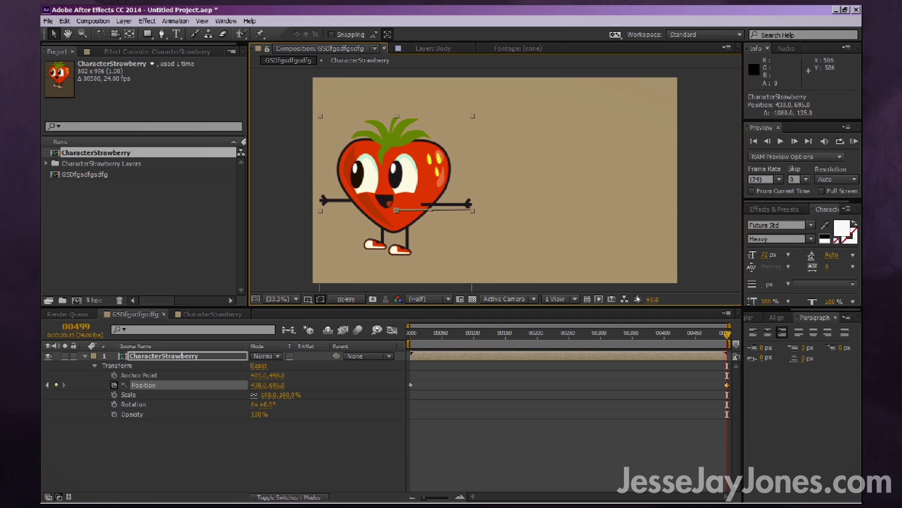
{"action": "left_click_drag", "start_coordinate": [411, 334], "coordinate": [525, 334]}
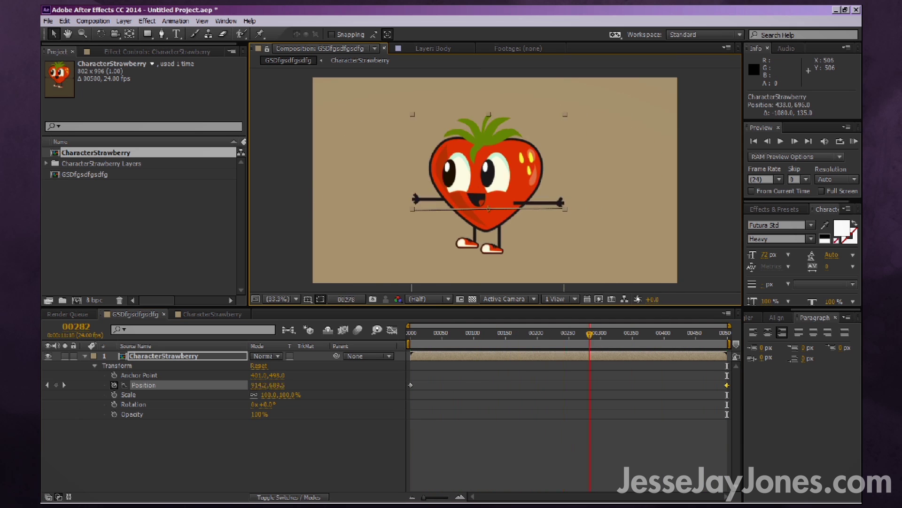
{"action": "key", "text": "space"}
{"action": "mouse_move", "coordinate": [411, 334]}
{"action": "left_mouse_down"}
{"action": "mouse_move", "coordinate": [697, 334]}
{"action": "mouse_move", "coordinate": [411, 334]}
{"action": "left_mouse_up"}
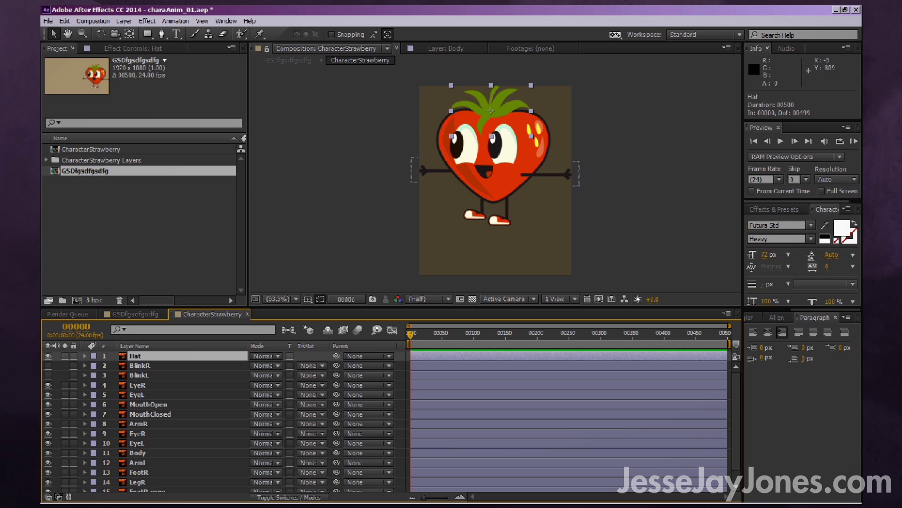
- Resize the CharacterStrawberry composition to a width of 1000 px and a height of 1200 px
{"action": "left_click", "coordinate": [621, 122]}
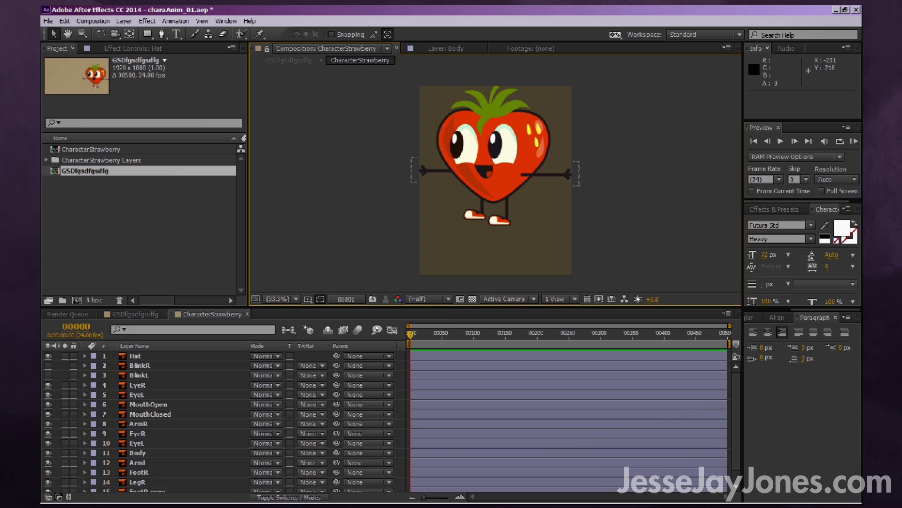
{"action": "left_click", "coordinate": [141, 138]}
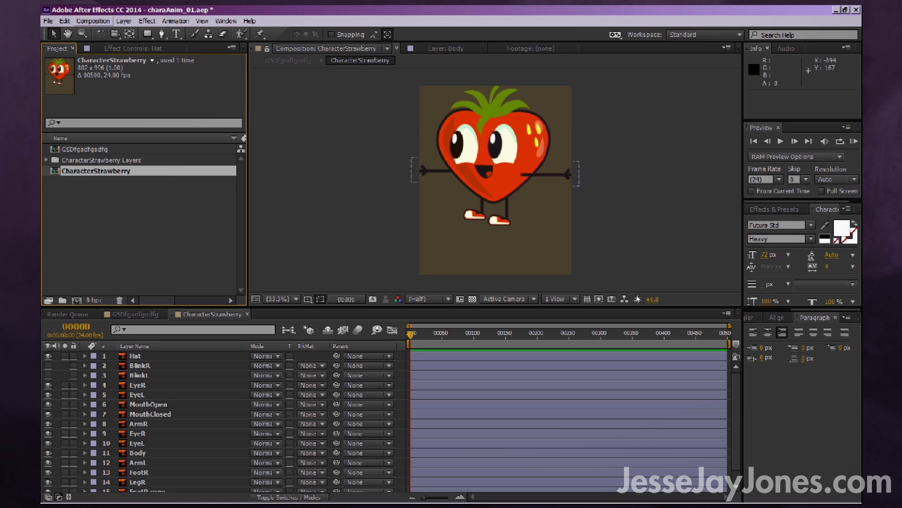
{"action": "left_click", "coordinate": [93, 21]}
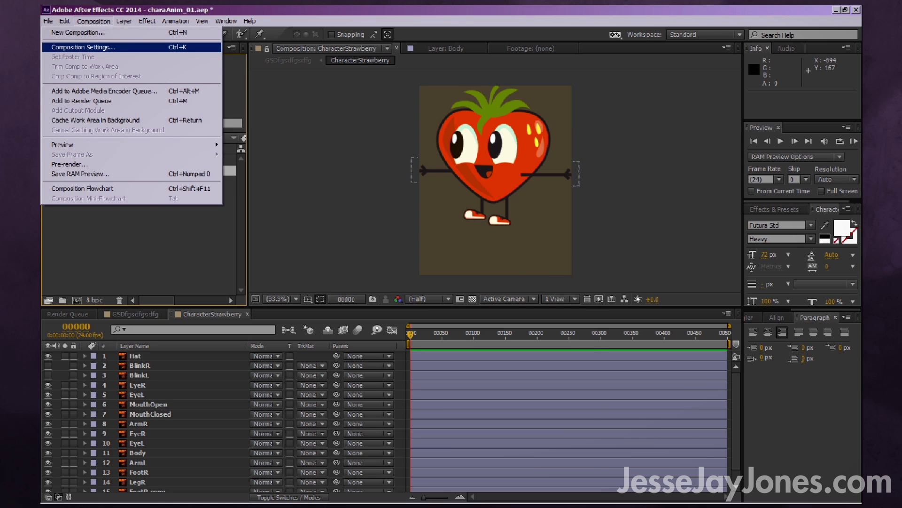
{"action": "left_click", "coordinate": [83, 47]}
{"action": "left_click_drag", "start_coordinate": [423, 131], "coordinate": [655, 163]}
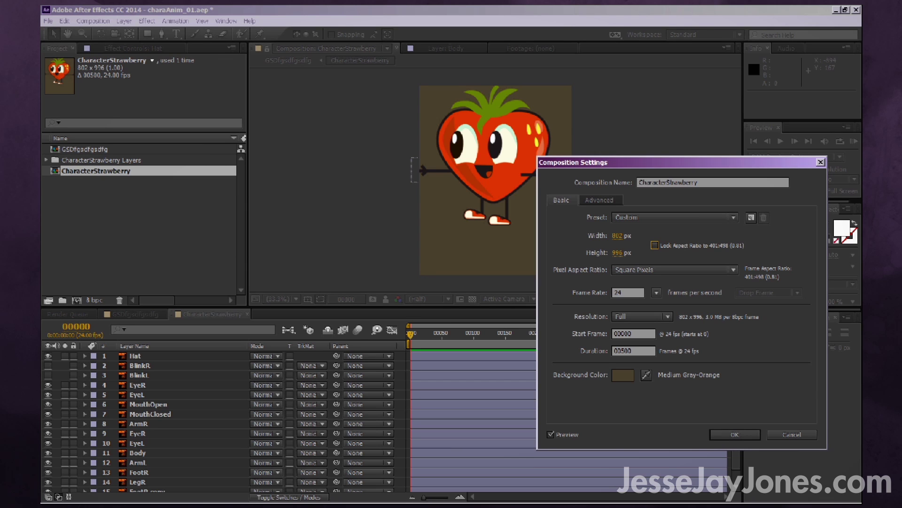
{"action": "left_click", "coordinate": [617, 235]}
{"action": "type", "text": "1000"}
{"action": "key", "text": "Tab"}
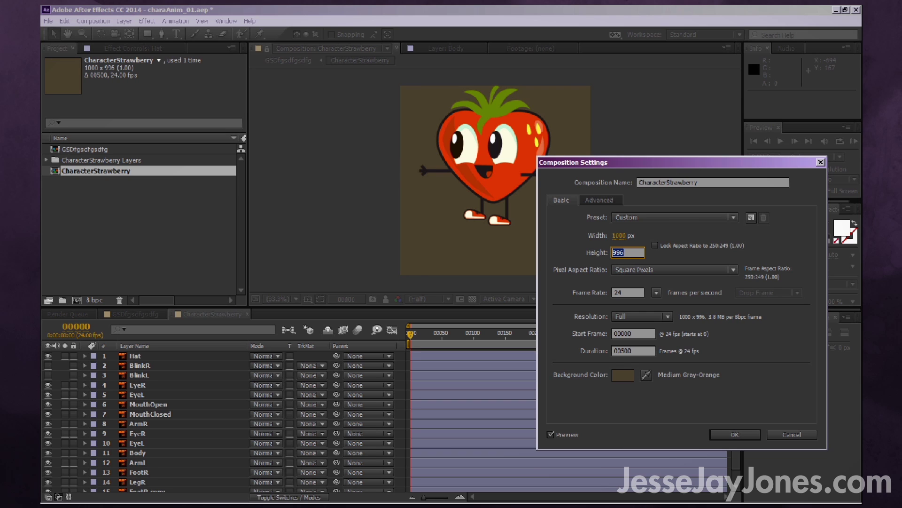
{"action": "type", "text": "1200"}
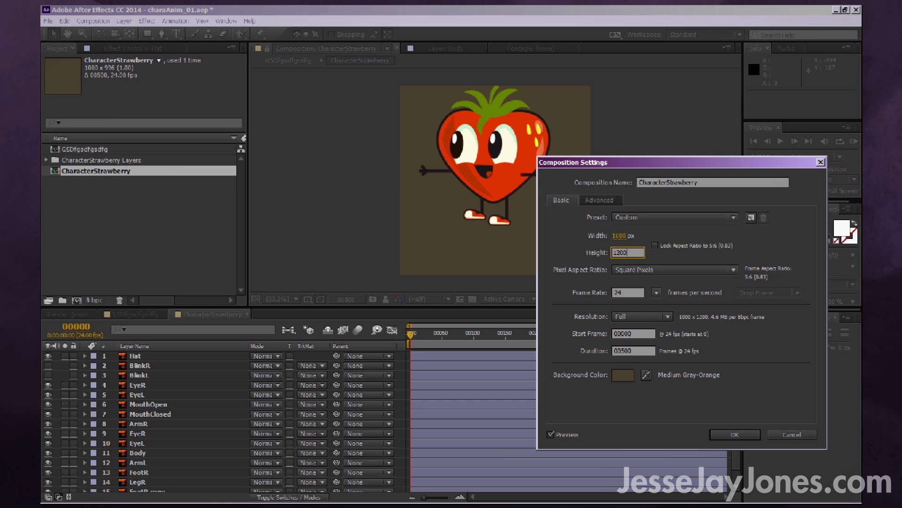
{"action": "key", "text": "Return"}
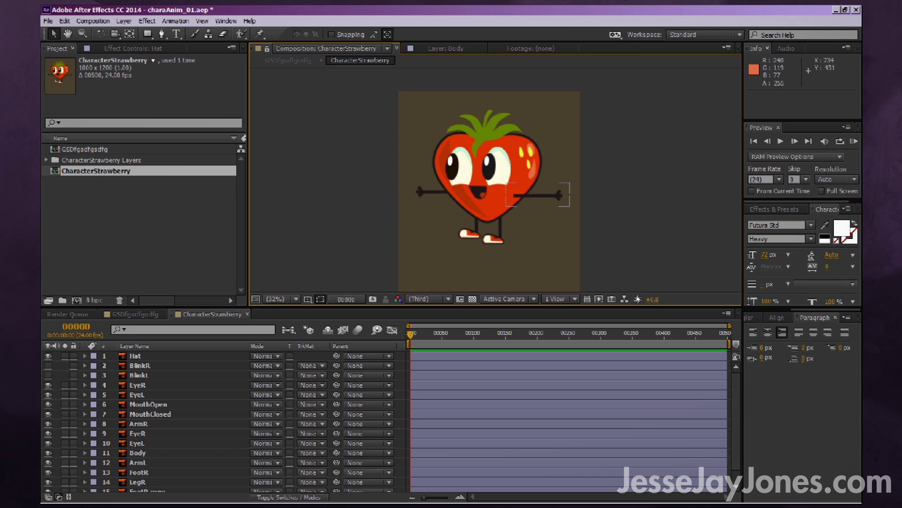
- Rotate the Hat layer to about -4.5° around its central anchor point
{"action": "left_click", "coordinate": [536, 195]}
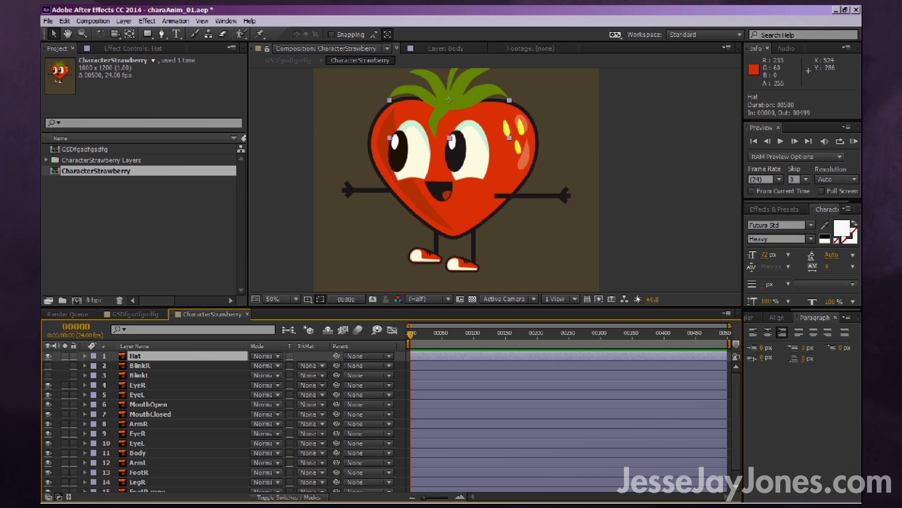
{"action": "key", "text": "space"}
{"action": "left_click_drag", "start_coordinate": [460, 94], "coordinate": [484, 131]}
{"action": "key", "text": "v"}
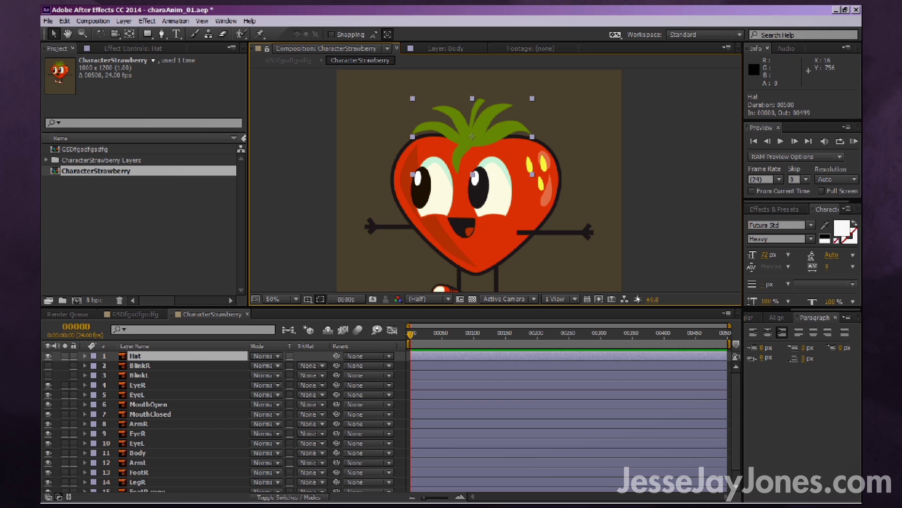
{"action": "key", "text": "w"}
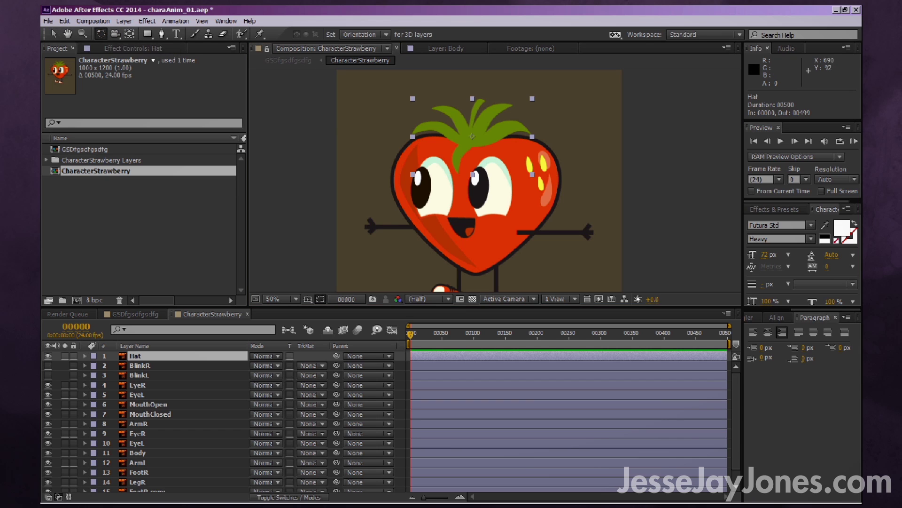
{"action": "mouse_move", "coordinate": [535, 100]}
{"action": "left_mouse_down"}
{"action": "mouse_move", "coordinate": [544, 121]}
{"action": "mouse_move", "coordinate": [523, 96]}
{"action": "left_mouse_up"}
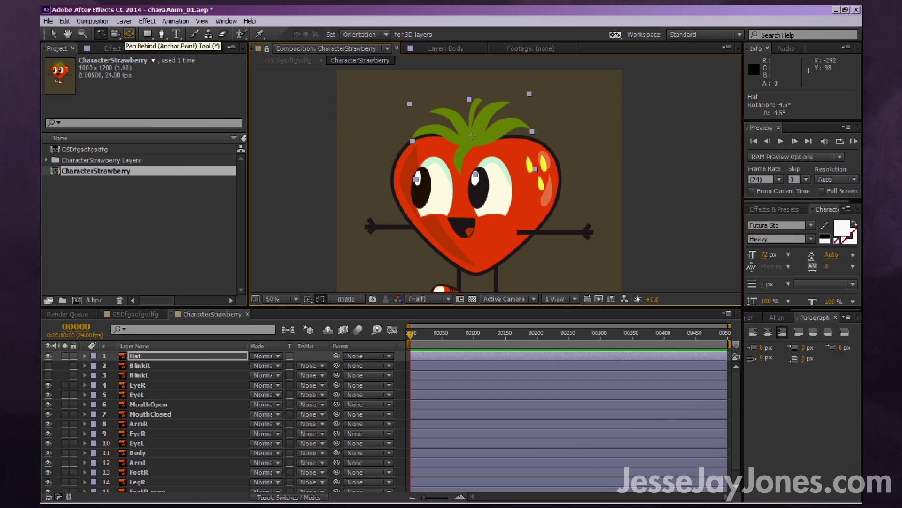
- Move the Hat layer's anchor point to the left tip of the leaves and rotate the layer to about -25.8°
{"action": "left_click", "coordinate": [129, 34]}
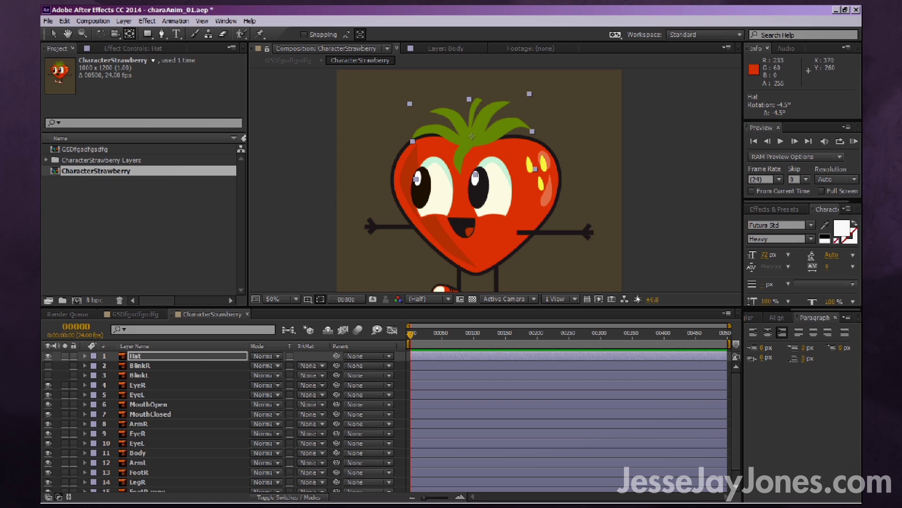
{"action": "left_click_drag", "start_coordinate": [472, 137], "coordinate": [423, 131]}
{"action": "key", "text": "w"}
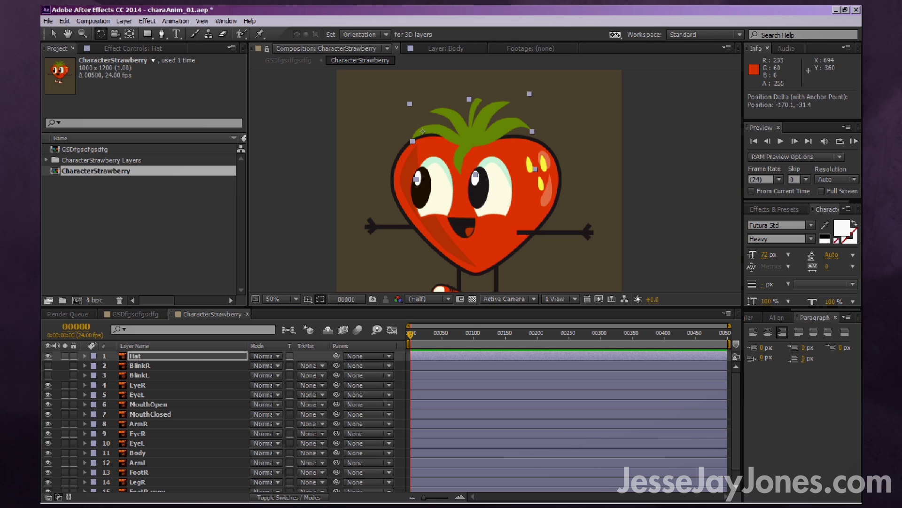
{"action": "left_click_drag", "start_coordinate": [535, 169], "coordinate": [505, 140]}
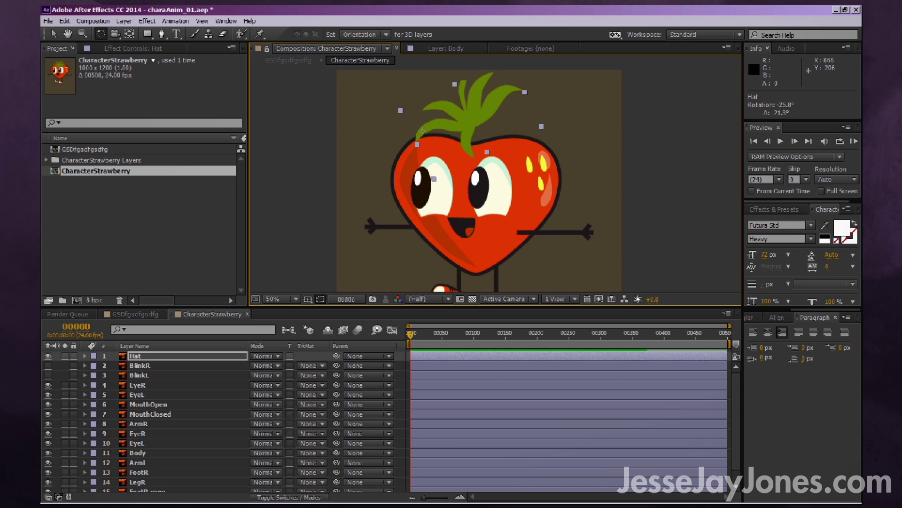
- Undo the Hat layer's last rotation and its anchor point move to the left leaf tip
{"action": "key", "text": "ctrl+z"}
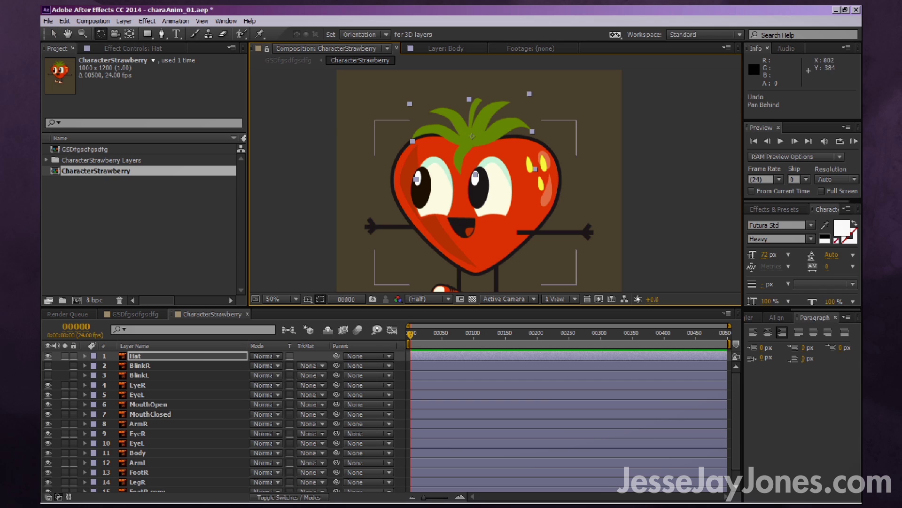
{"action": "key", "text": "v"}
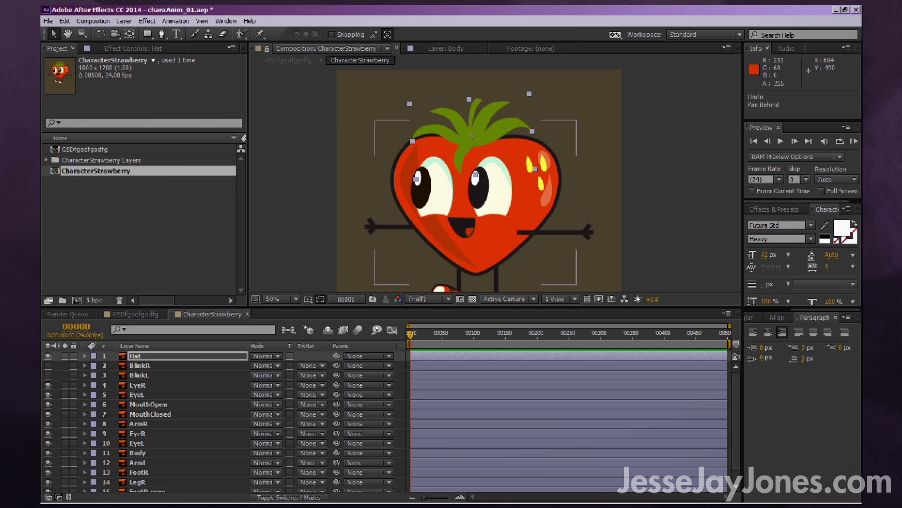
- Select the ArmR and FootR copy layers in turn to inspect where their anchor points sit
{"action": "left_click", "coordinate": [533, 233]}
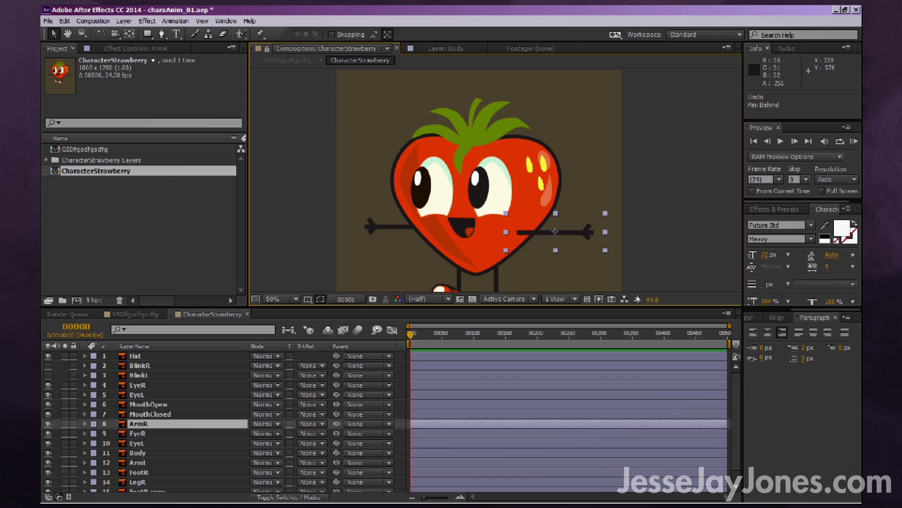
{"action": "left_click_drag", "start_coordinate": [556, 231], "coordinate": [549, 175]}
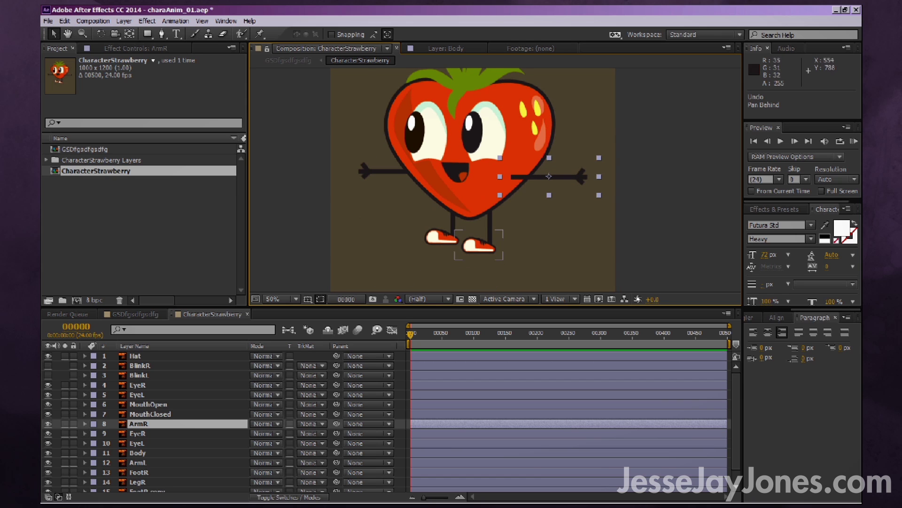
{"action": "left_click", "coordinate": [512, 206]}
{"action": "left_click", "coordinate": [490, 244]}
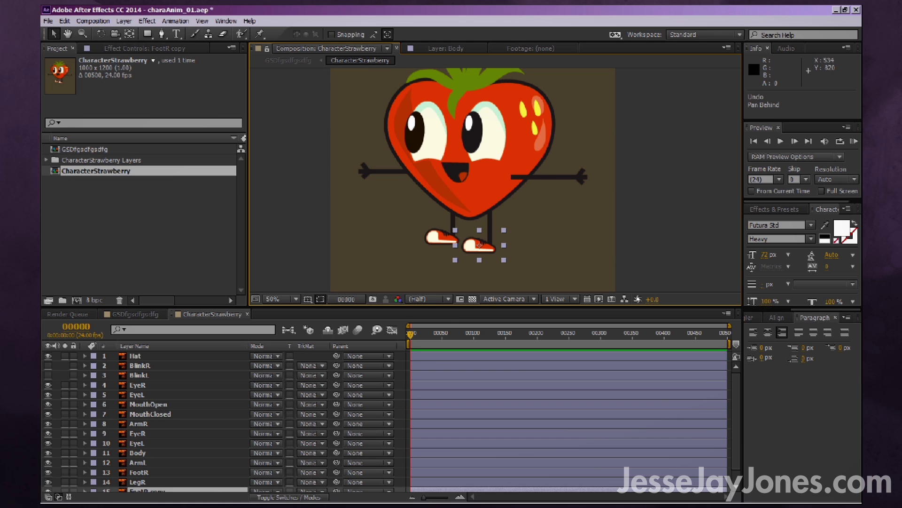
{"action": "left_click", "coordinate": [510, 233]}
- Move the Body layer's anchor point down about 170 px to the lower centre of the strawberry
{"action": "left_click", "coordinate": [497, 182]}
{"action": "key", "text": "space"}
{"action": "left_click_drag", "start_coordinate": [498, 183], "coordinate": [415, 192]}
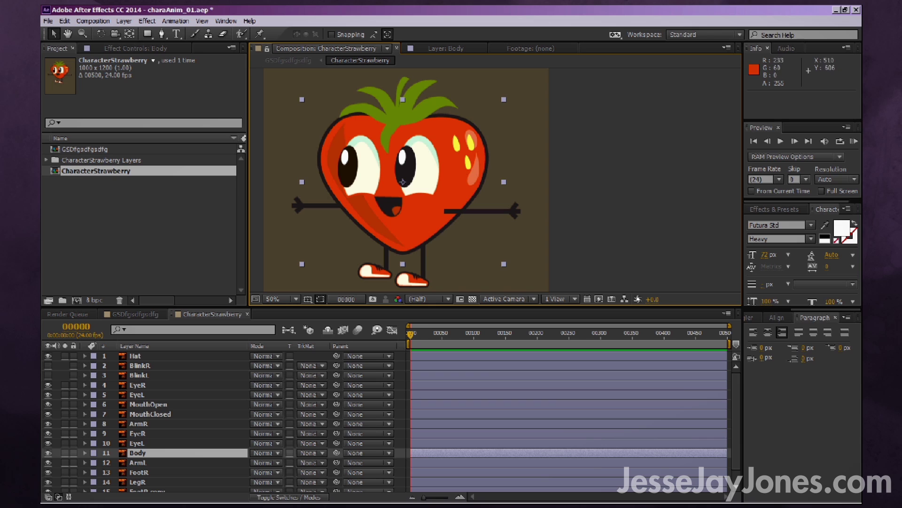
{"action": "left_click", "coordinate": [176, 33]}
{"action": "left_click", "coordinate": [129, 34]}
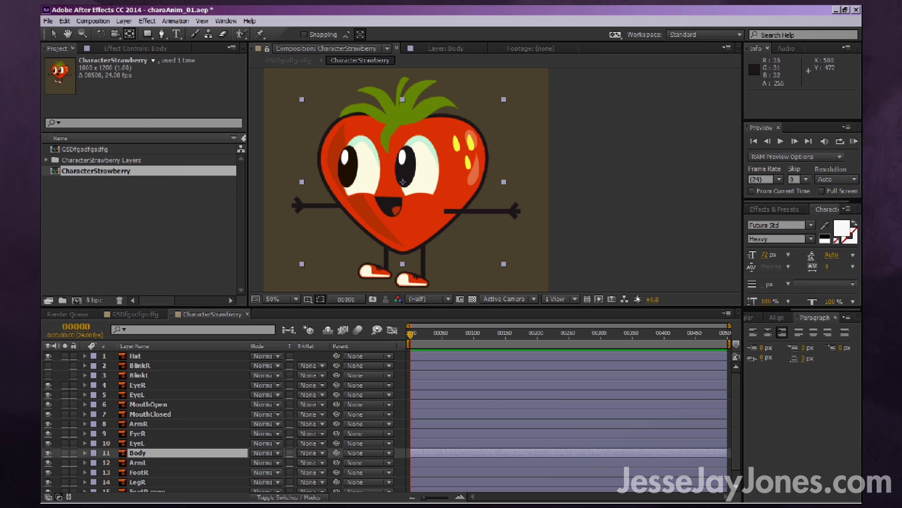
{"action": "left_click_drag", "start_coordinate": [403, 181], "coordinate": [403, 212]}
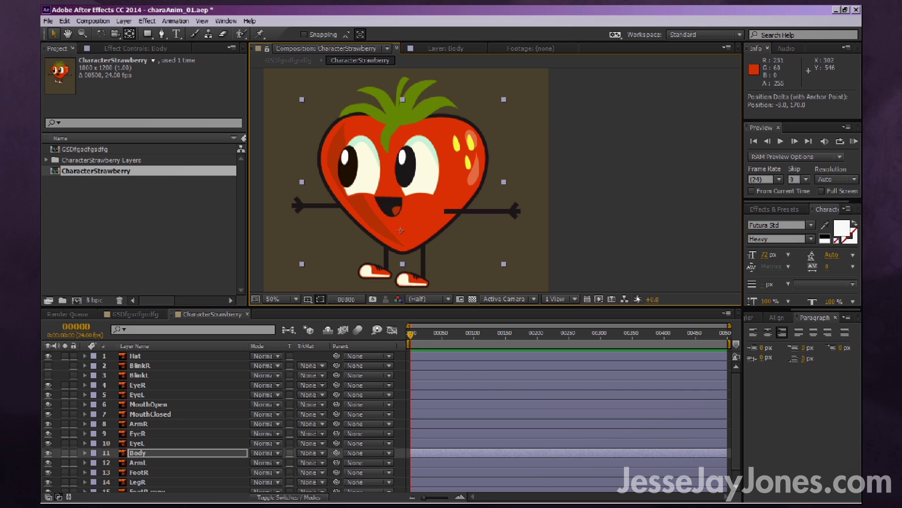
- Try scaling the Body layer to about 114% by 98% and rotating it around its anchor point, undoing each test
{"action": "key", "text": "v"}
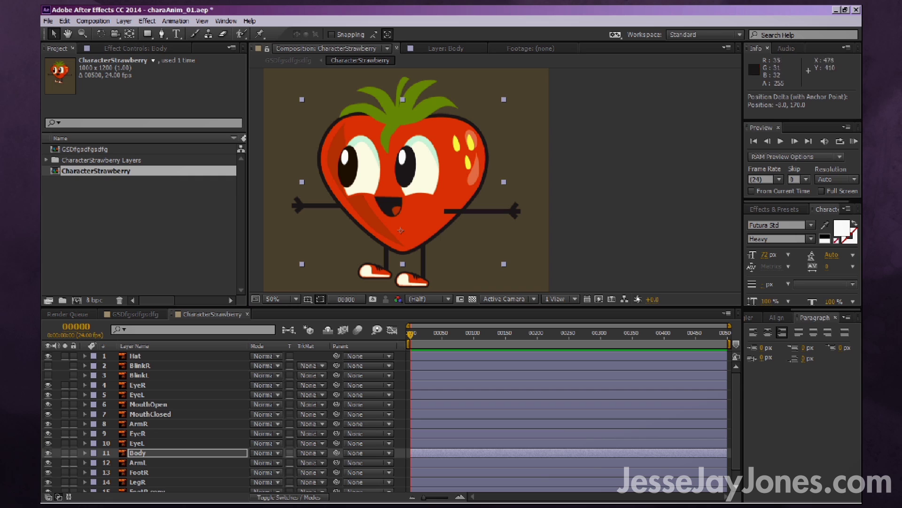
{"action": "key", "text": "ctrl+z"}
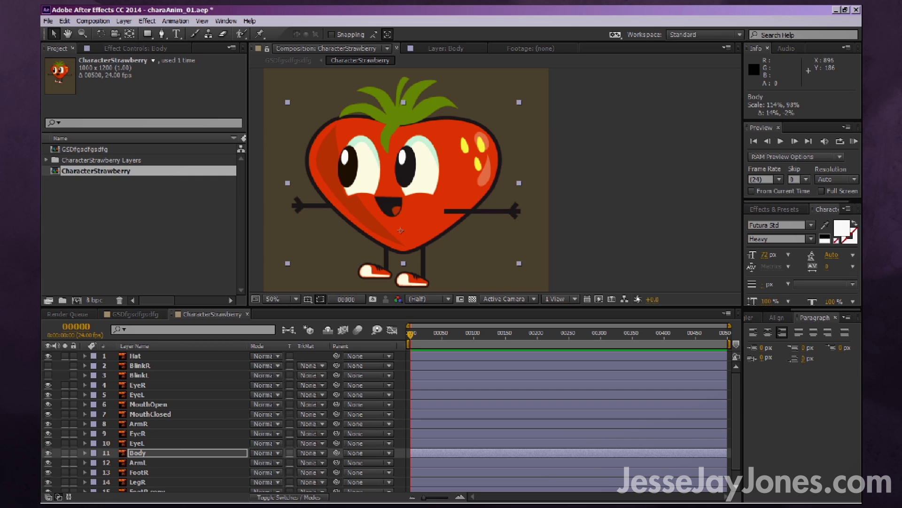
{"action": "key", "text": "w"}
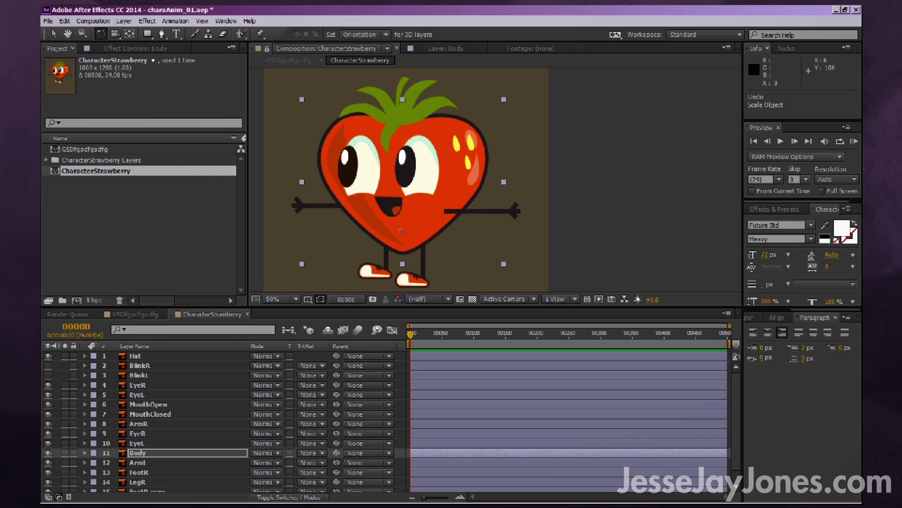
{"action": "left_click_drag", "start_coordinate": [504, 121], "coordinate": [483, 142]}
{"action": "key", "text": "ctrl+z"}
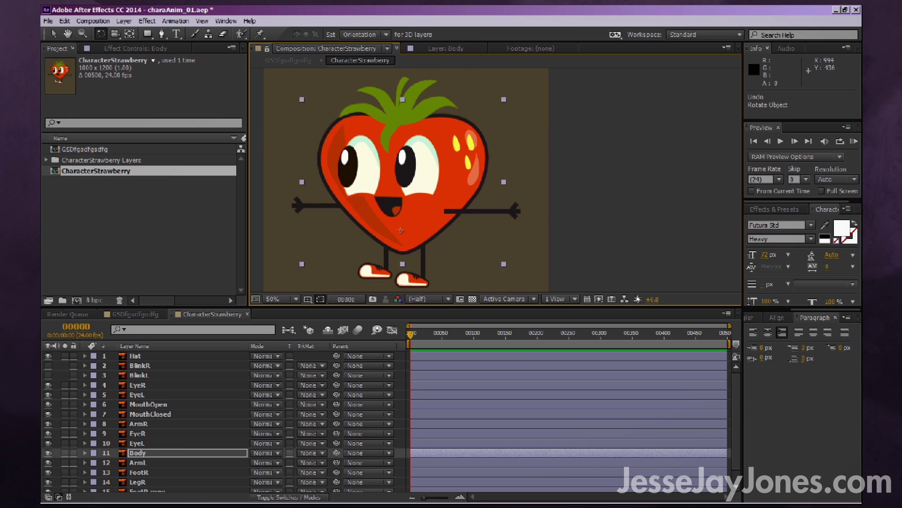
{"action": "key", "text": "v"}
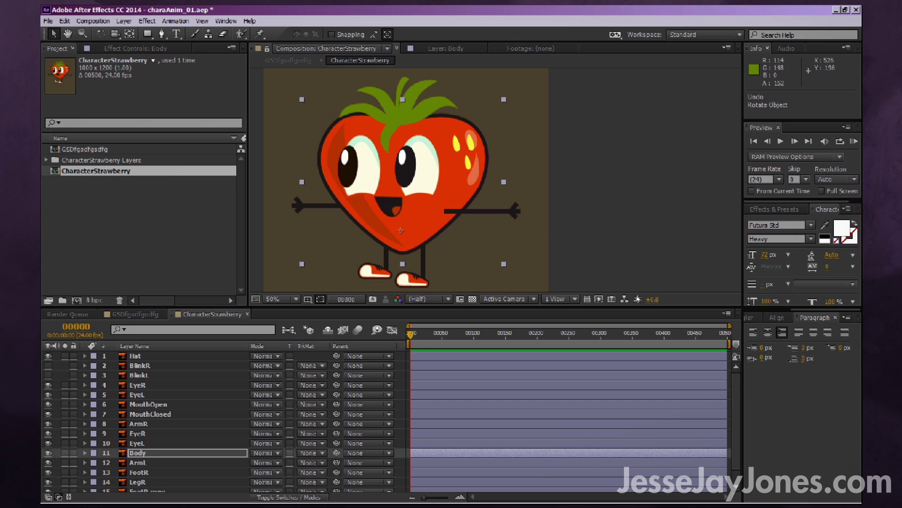
- Move the ArmR anchor point about 128 px and the ArmL anchor point about 132 px inward to the arms' shoulder ends
{"action": "left_click", "coordinate": [406, 111]}
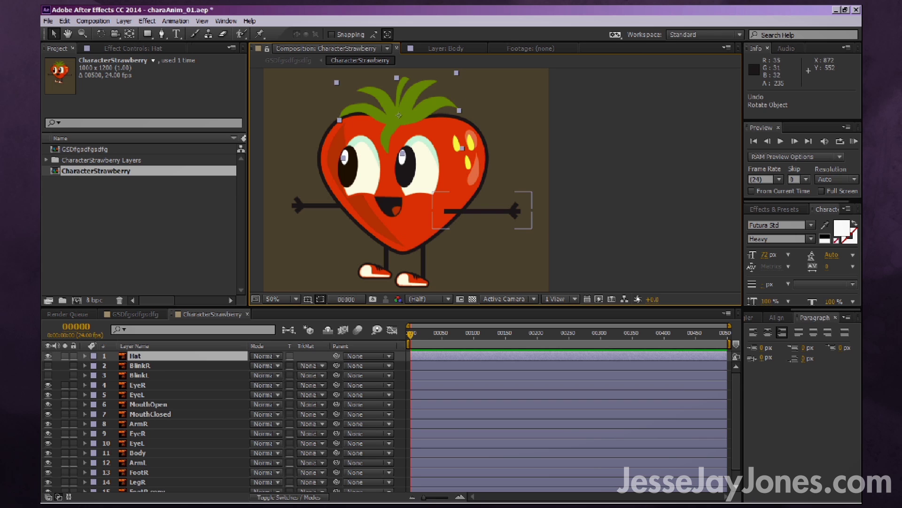
{"action": "left_click", "coordinate": [517, 211]}
{"action": "key", "text": "y"}
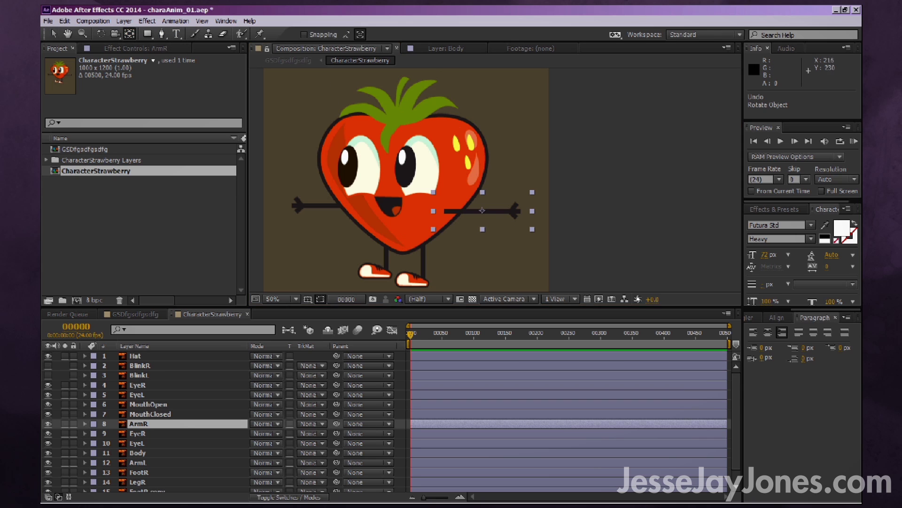
{"action": "left_click_drag", "start_coordinate": [482, 210], "coordinate": [448, 212]}
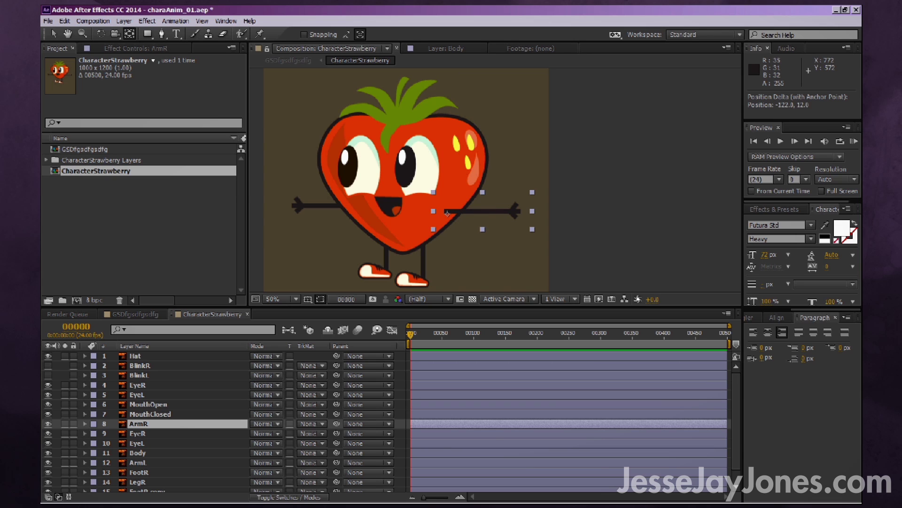
{"action": "key", "text": "v"}
{"action": "left_click", "coordinate": [331, 205]}
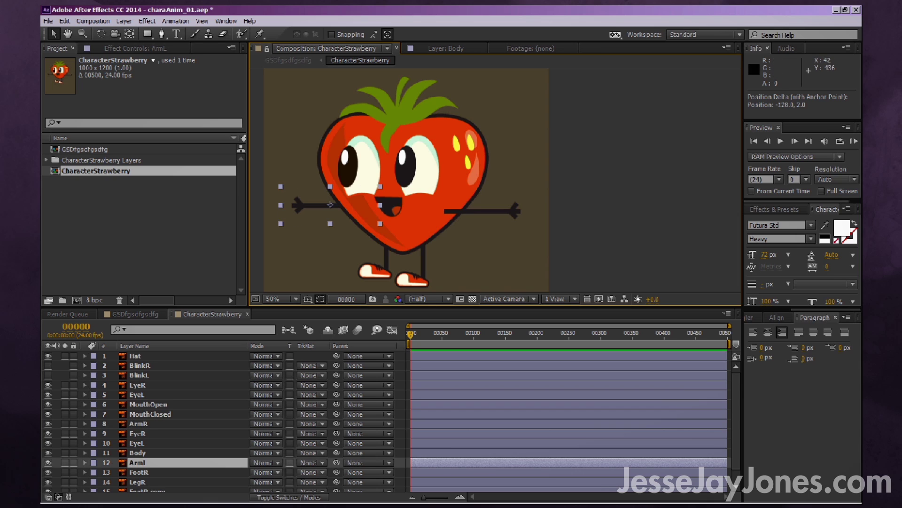
{"action": "key", "text": "y"}
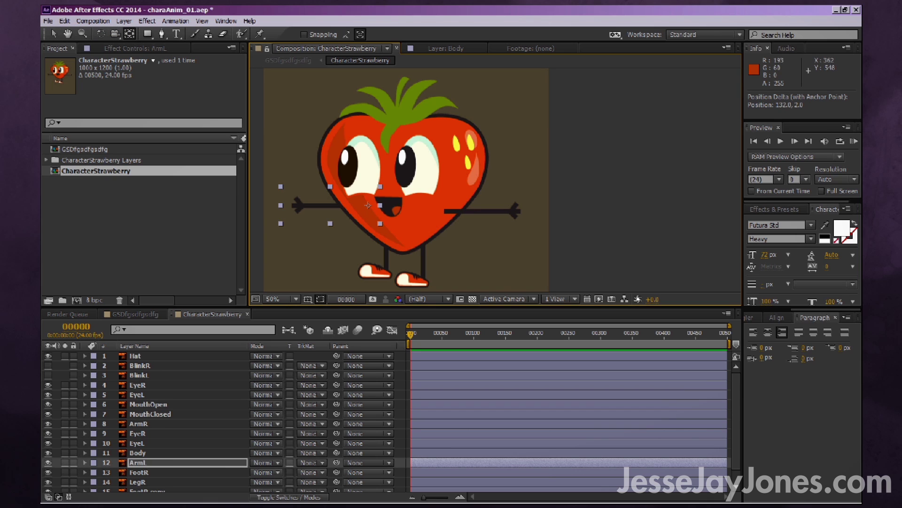
- Try rotating the ArmL layer around its shoulder anchor point and undo the rotation
{"action": "key", "text": "w"}
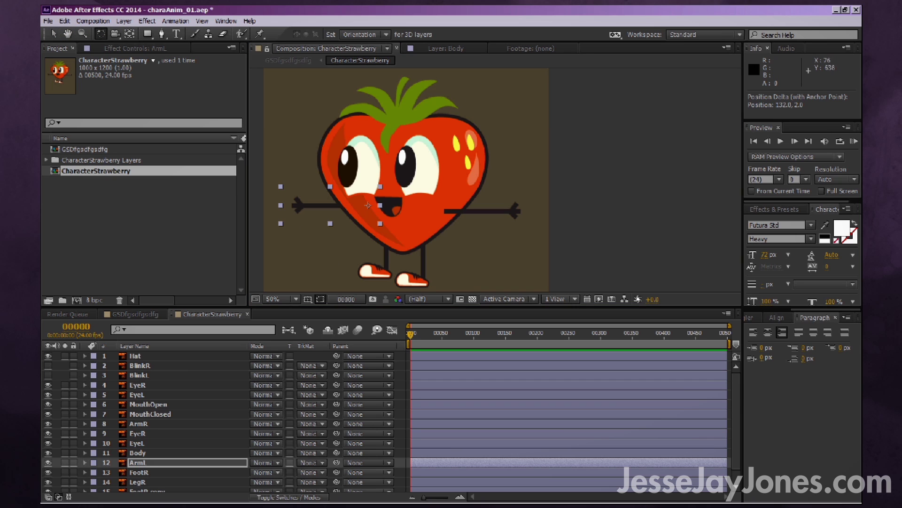
{"action": "left_click_drag", "start_coordinate": [283, 186], "coordinate": [288, 188]}
{"action": "key", "text": "ctrl+z"}
{"action": "key", "text": "v"}
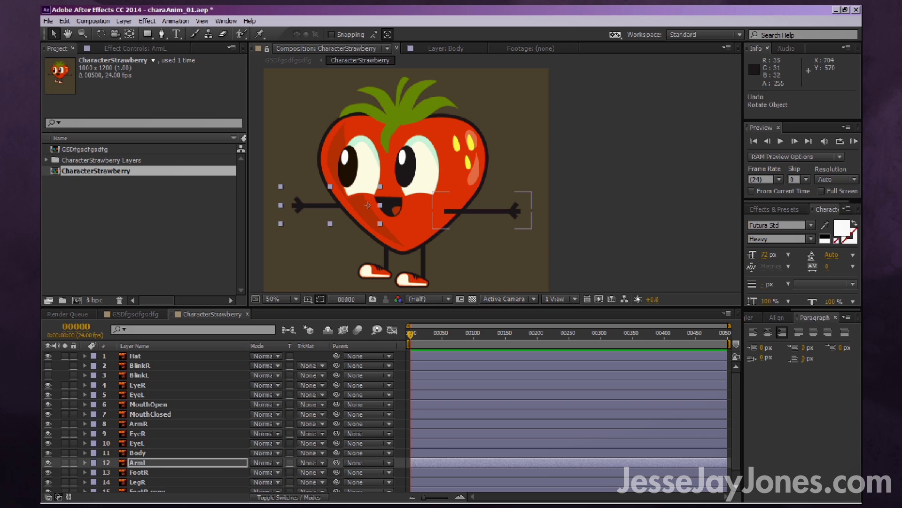
- Select the ArmR, Body and FootR copy layers in turn to check their anchor points
{"action": "left_click", "coordinate": [445, 211]}
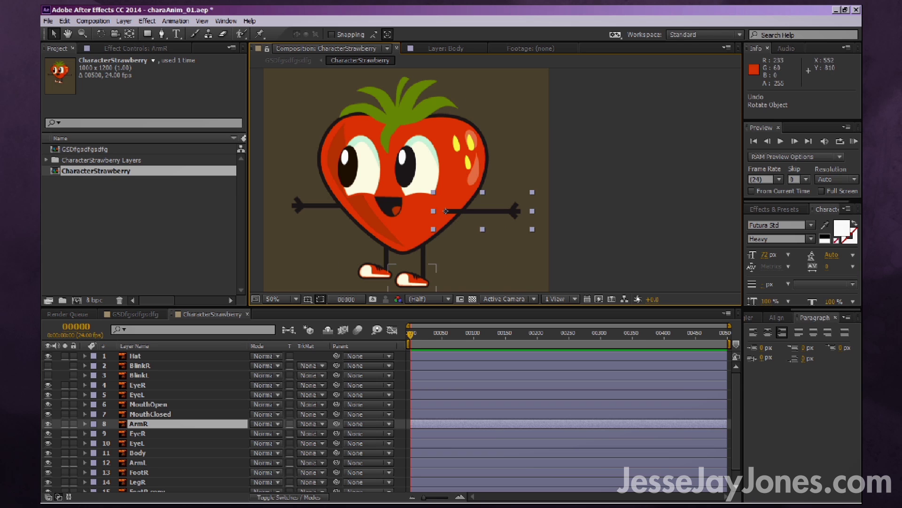
{"action": "left_click", "coordinate": [401, 231]}
{"action": "left_click", "coordinate": [463, 274]}
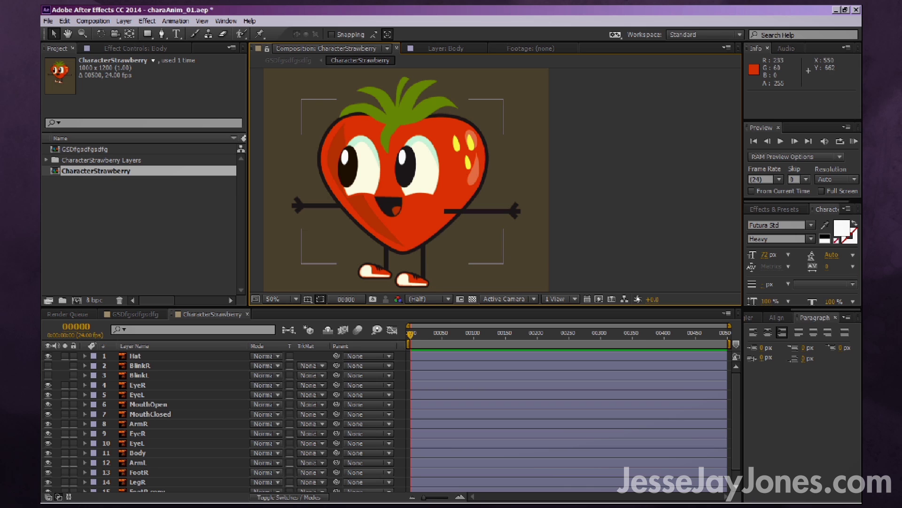
{"action": "left_click", "coordinate": [400, 230]}
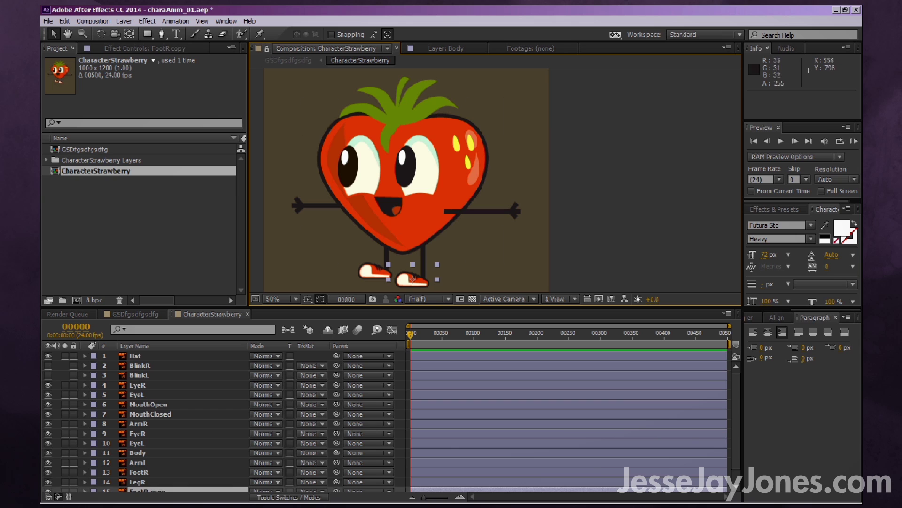
{"action": "left_click", "coordinate": [412, 278]}
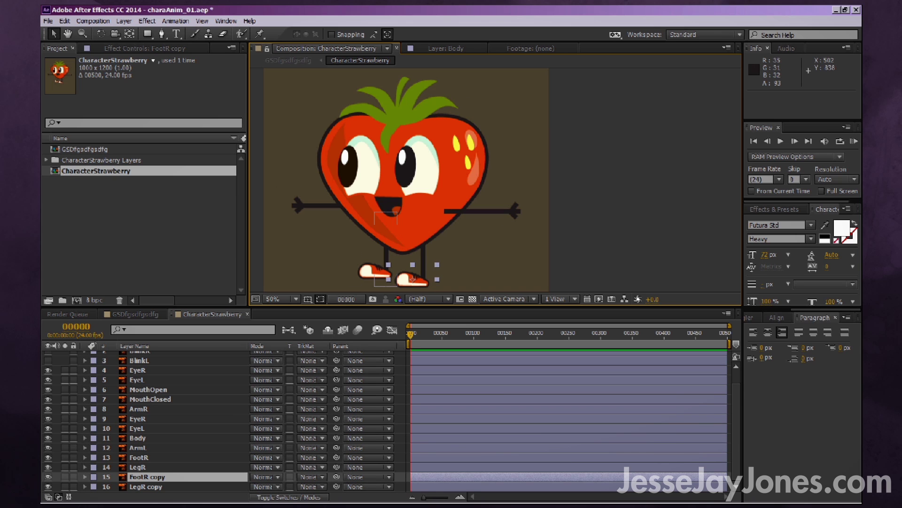
- Move the anchor points of the LegR and LegR copy layers up roughly 100 px to the tops of the legs
{"action": "left_click", "coordinate": [386, 259]}
{"action": "key", "text": "y"}
{"action": "left_click_drag", "start_coordinate": [387, 249], "coordinate": [386, 219]}
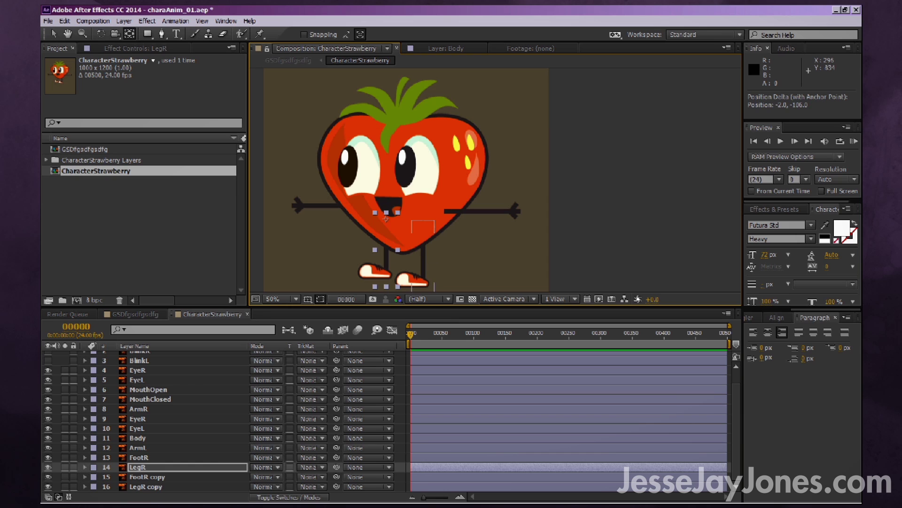
{"action": "left_click", "coordinate": [146, 486]}
{"action": "left_click_drag", "start_coordinate": [424, 258], "coordinate": [423, 230]}
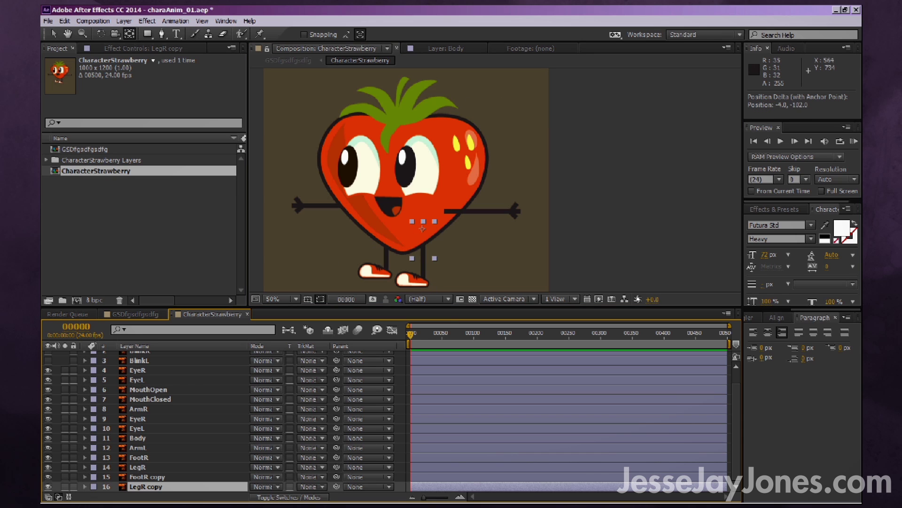
- Move the FootR layer's anchor point about 34 px across to the ankle and try rotating the foot around it
{"action": "left_click", "coordinate": [375, 270]}
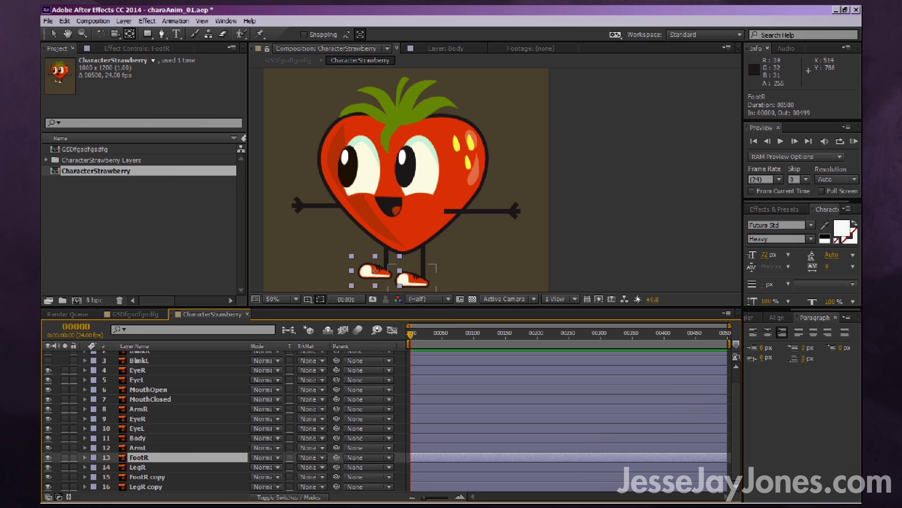
{"action": "left_click_drag", "start_coordinate": [375, 270], "coordinate": [380, 269]}
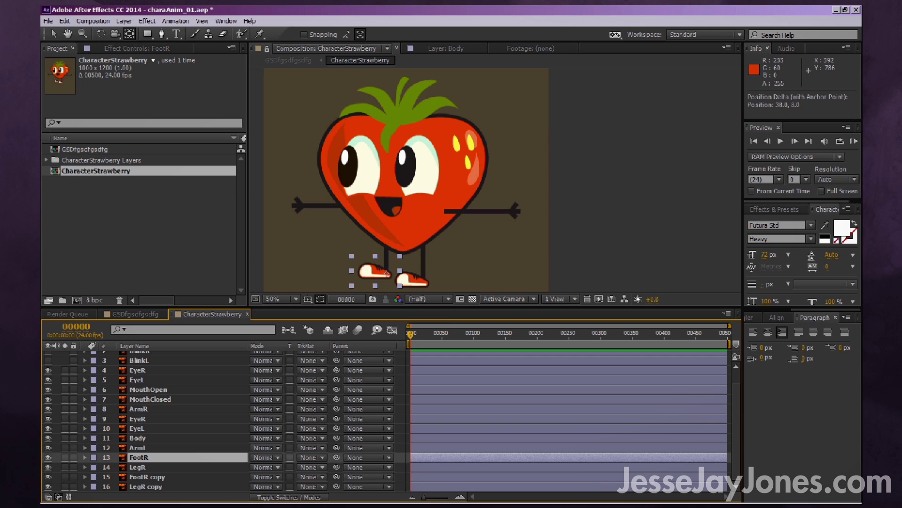
{"action": "key", "text": "Return"}
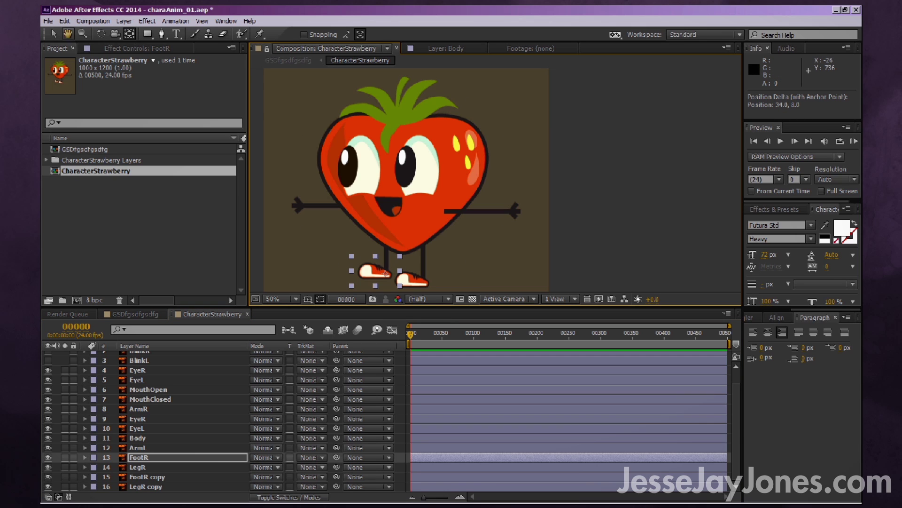
{"action": "left_click", "coordinate": [101, 34]}
{"action": "left_click_drag", "start_coordinate": [362, 265], "coordinate": [344, 269]}
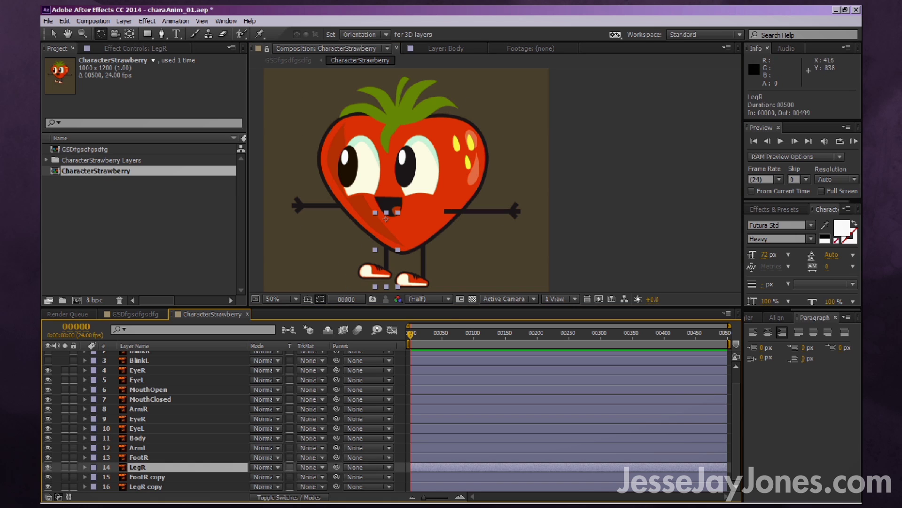
- Move the FootR copy layer's anchor point about 38 px across to its ankle
{"action": "left_click", "coordinate": [412, 279]}
{"action": "key", "text": "y"}
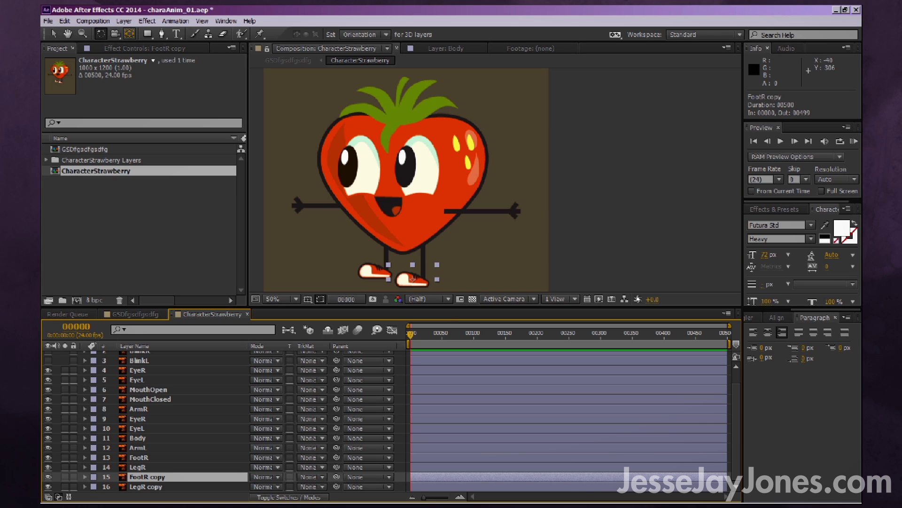
{"action": "left_click_drag", "start_coordinate": [413, 279], "coordinate": [423, 280]}
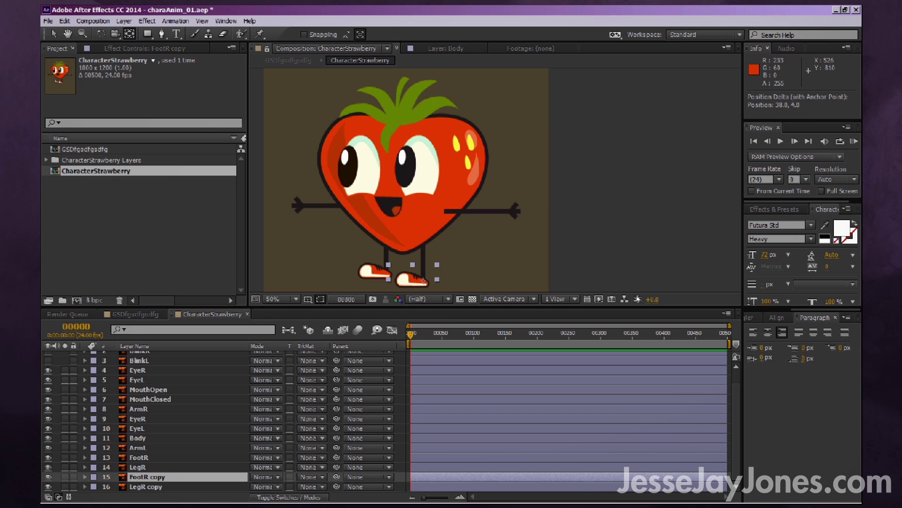
- Select the LegR copy, Body and MouthClosed layers in turn to review their anchor points
{"action": "left_click", "coordinate": [147, 487]}
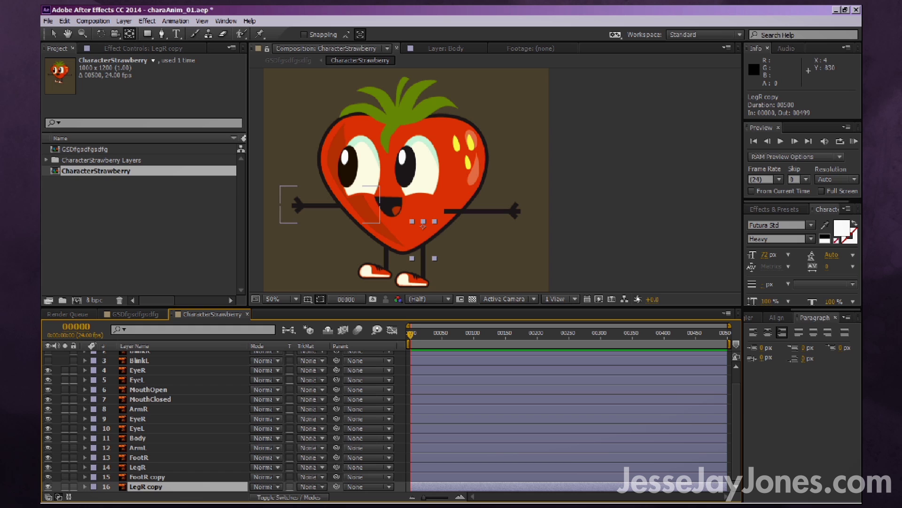
{"action": "left_click", "coordinate": [423, 226]}
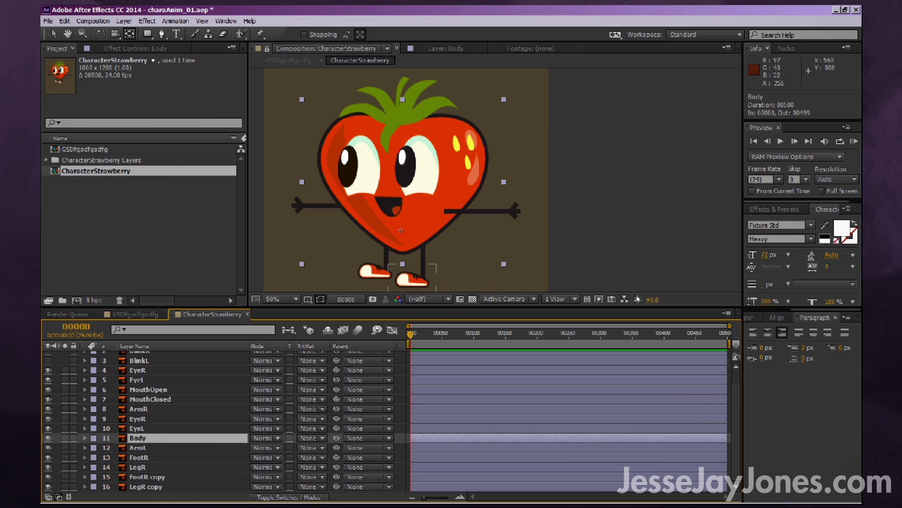
{"action": "left_click", "coordinate": [391, 212]}
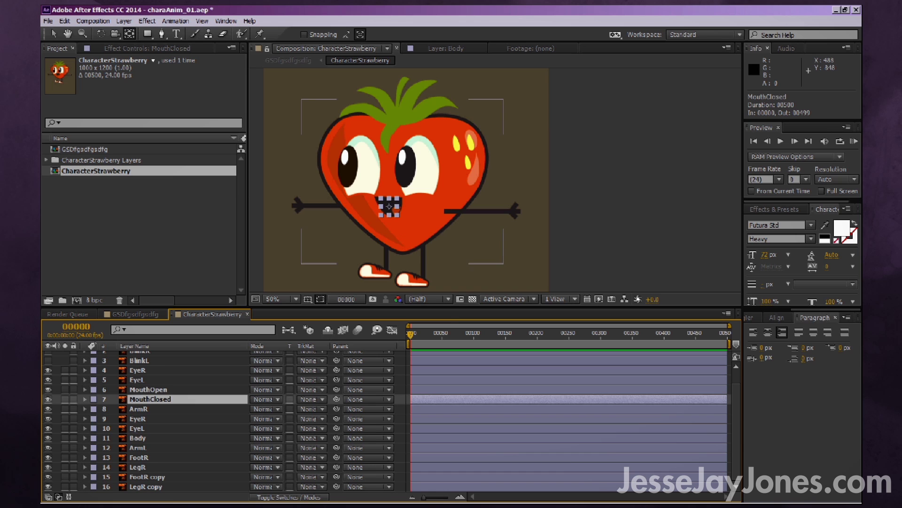
- Try rotating the LegR layer about 51° around the anchor point at its top, and undo the rotation
{"action": "left_click", "coordinate": [389, 207]}
{"action": "scroll", "coordinate": [156, 419], "scroll_direction": "down", "scroll_amount": 1}
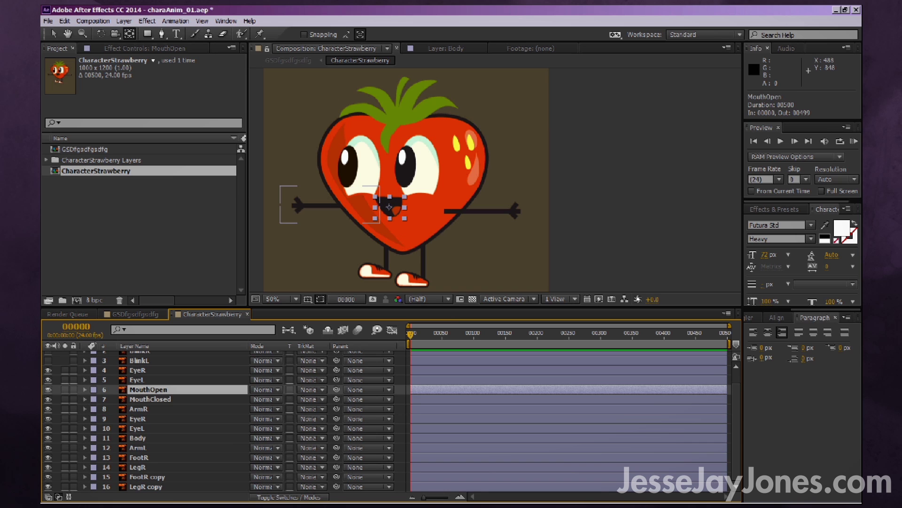
{"action": "left_click", "coordinate": [386, 218]}
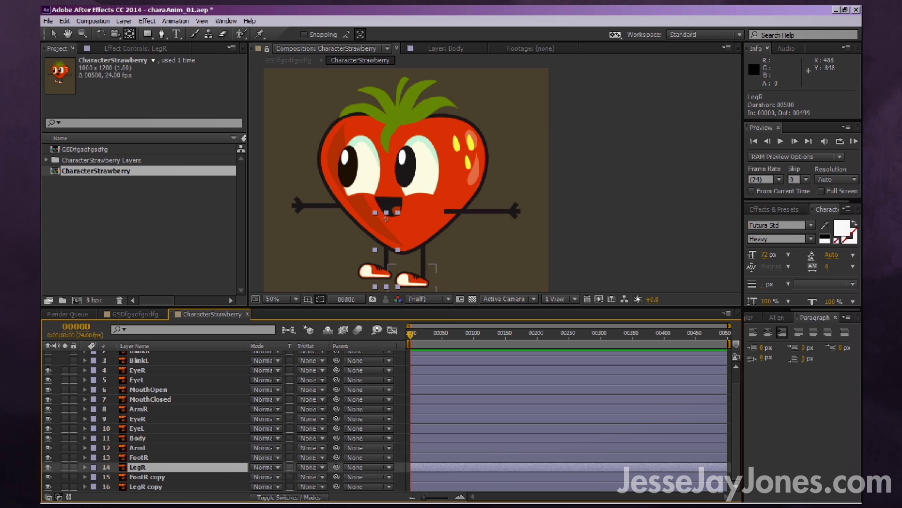
{"action": "key", "text": "w"}
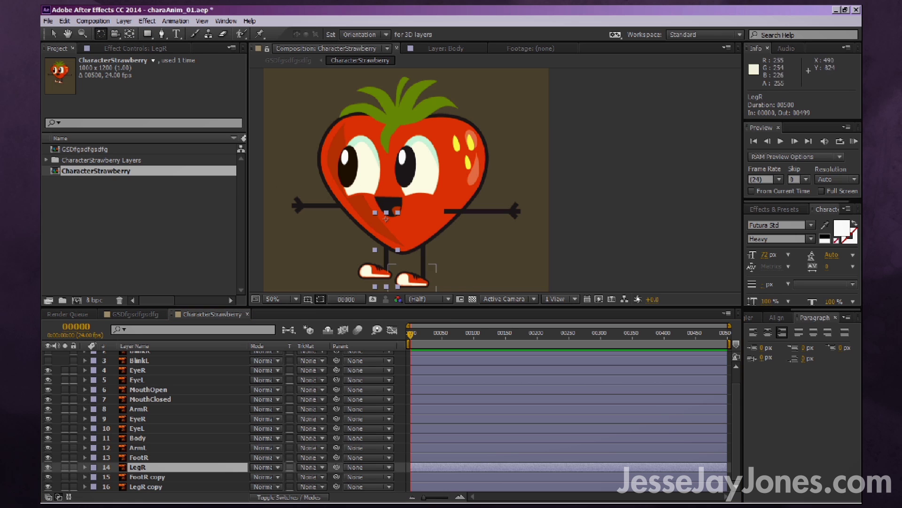
{"action": "left_click_drag", "start_coordinate": [378, 267], "coordinate": [336, 254]}
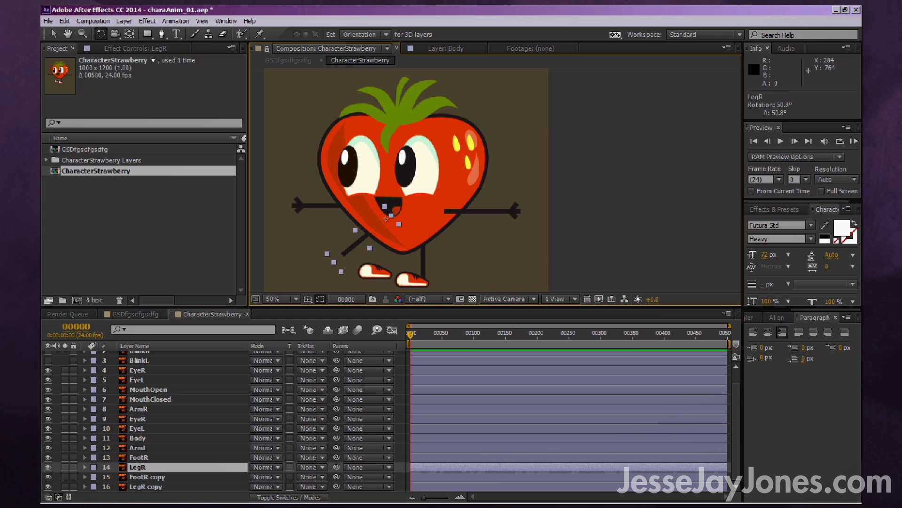
{"action": "key", "text": "ctrl+z"}
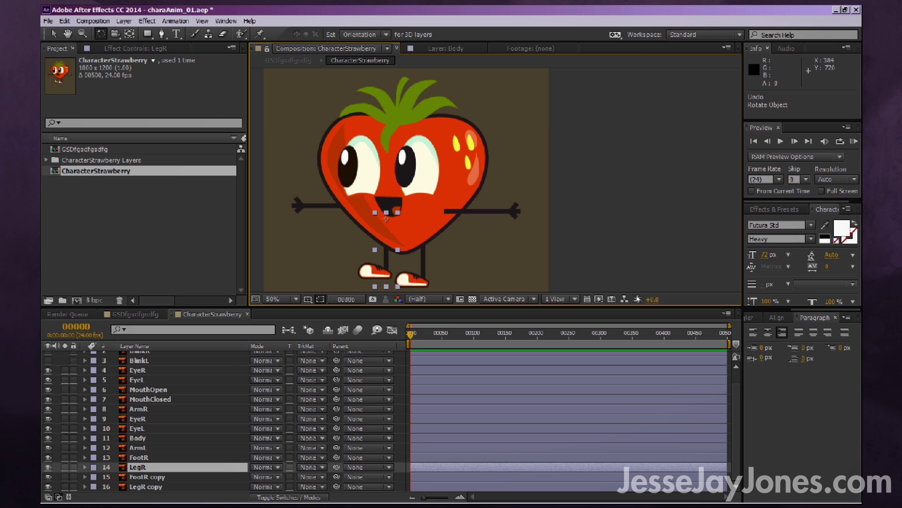
{"action": "key", "text": "v"}
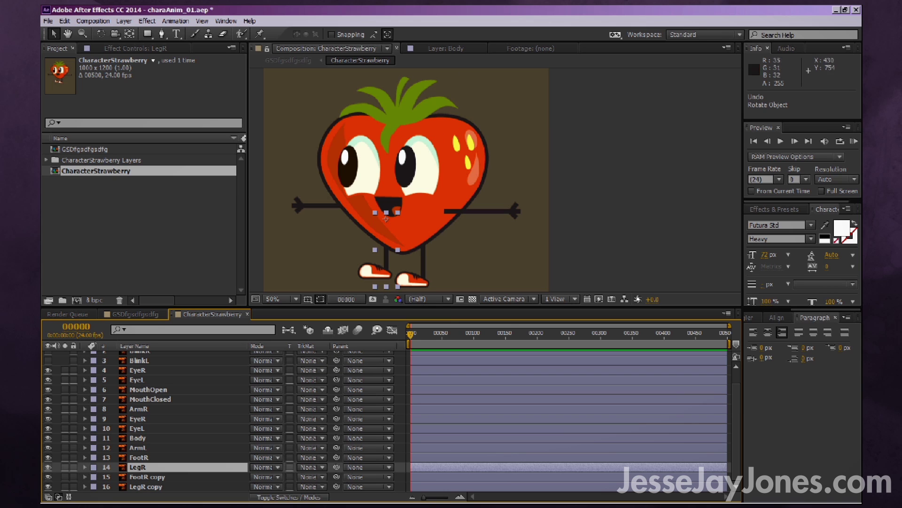
- Parent the FootR layer to LegR and rotate the leg inward to test the link
{"action": "left_click", "coordinate": [386, 272]}
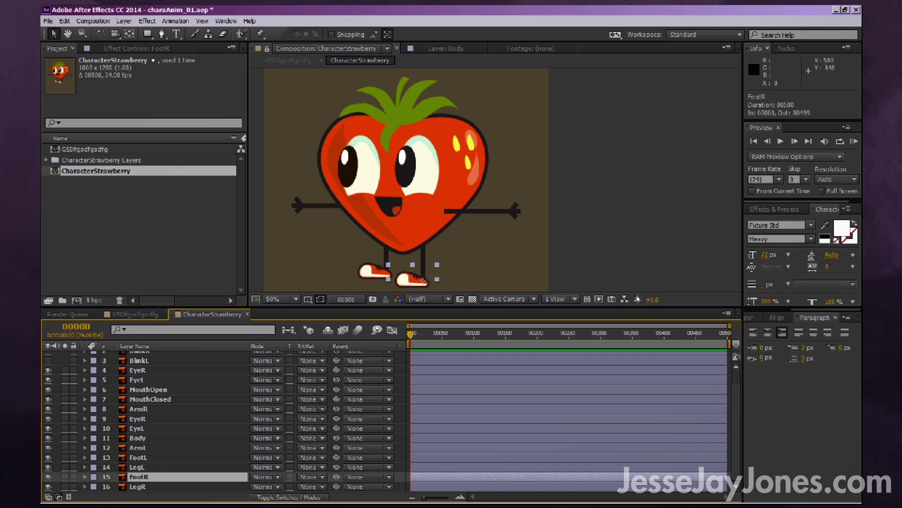
{"action": "left_click", "coordinate": [367, 477]}
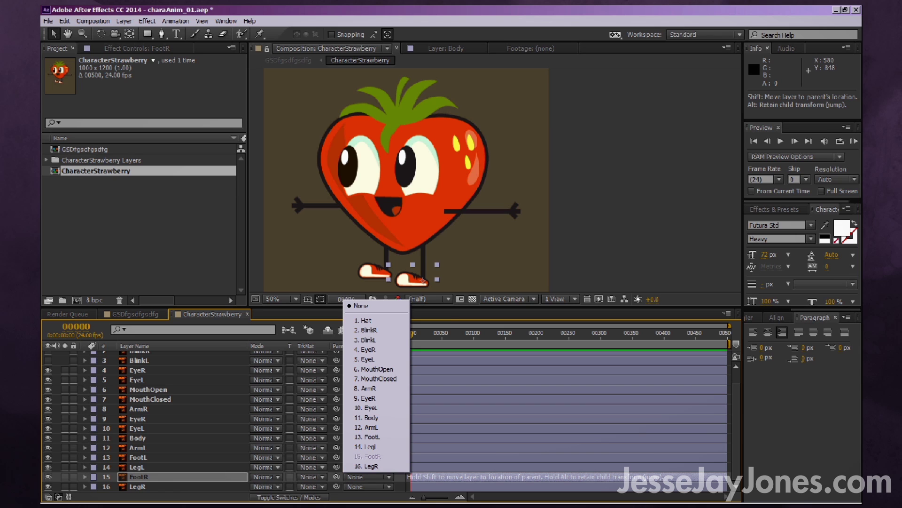
{"action": "left_click", "coordinate": [368, 465]}
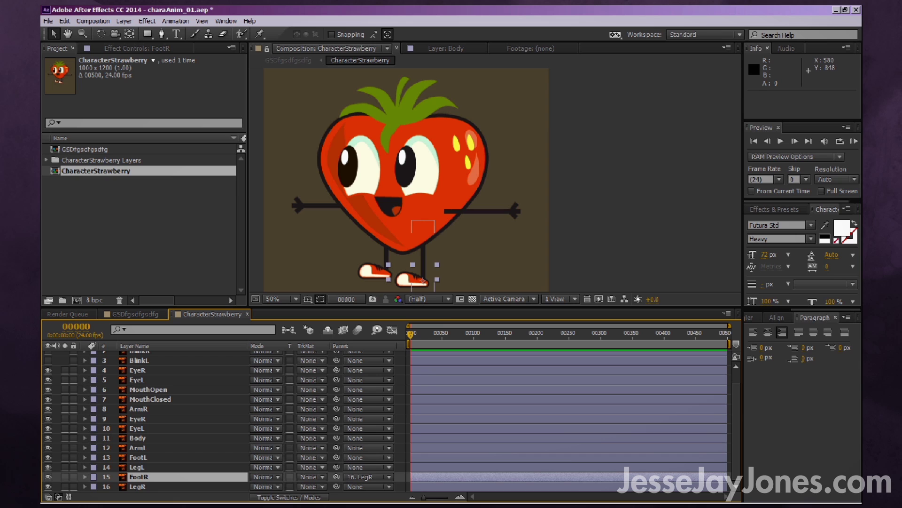
{"action": "left_click", "coordinate": [428, 486]}
{"action": "key", "text": "w"}
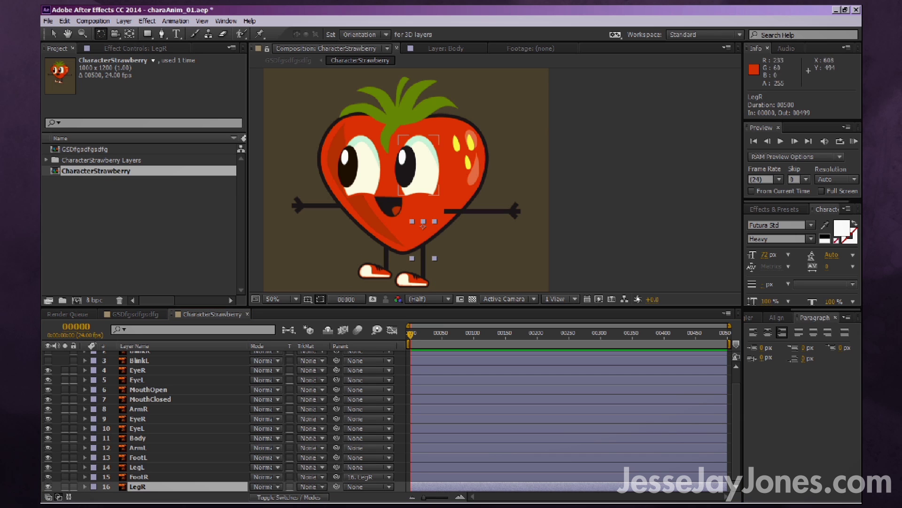
{"action": "left_click_drag", "start_coordinate": [438, 201], "coordinate": [447, 248]}
- Move the FootR and LegR layers above FootL in the layer stack and rotate the leg back upright
{"action": "left_click", "coordinate": [383, 271]}
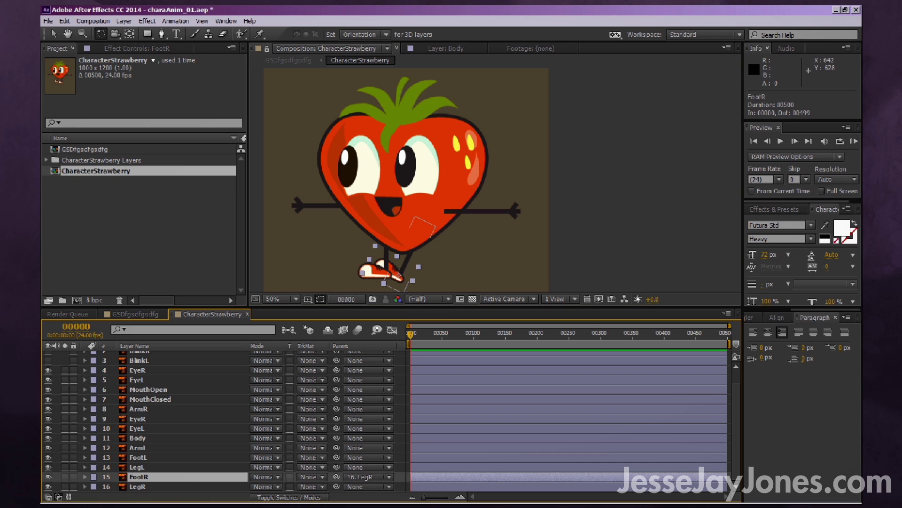
{"action": "left_click", "coordinate": [138, 486], "text": "shift"}
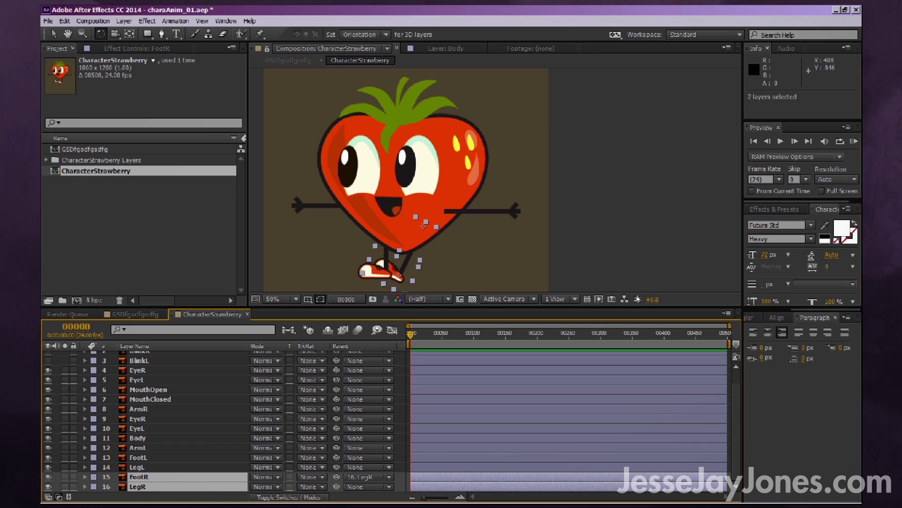
{"action": "left_click_drag", "start_coordinate": [138, 477], "coordinate": [137, 452]}
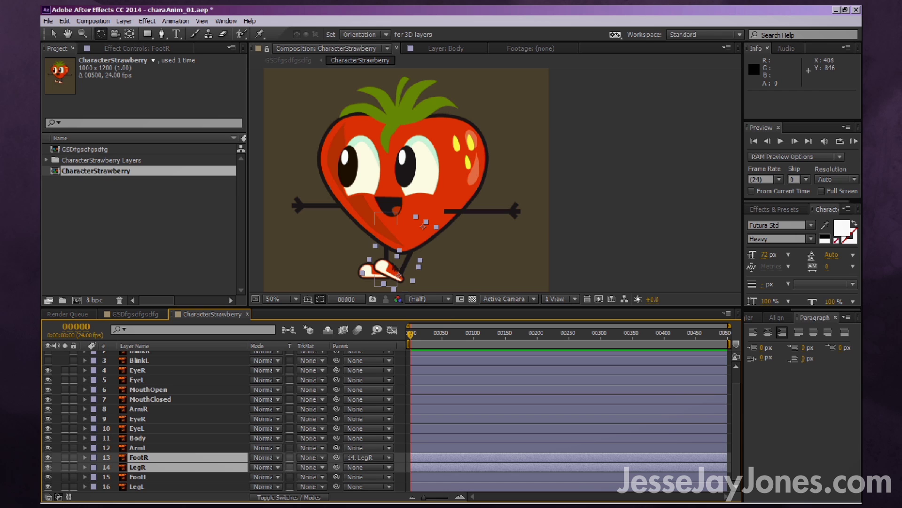
{"action": "left_click_drag", "start_coordinate": [396, 273], "coordinate": [419, 279]}
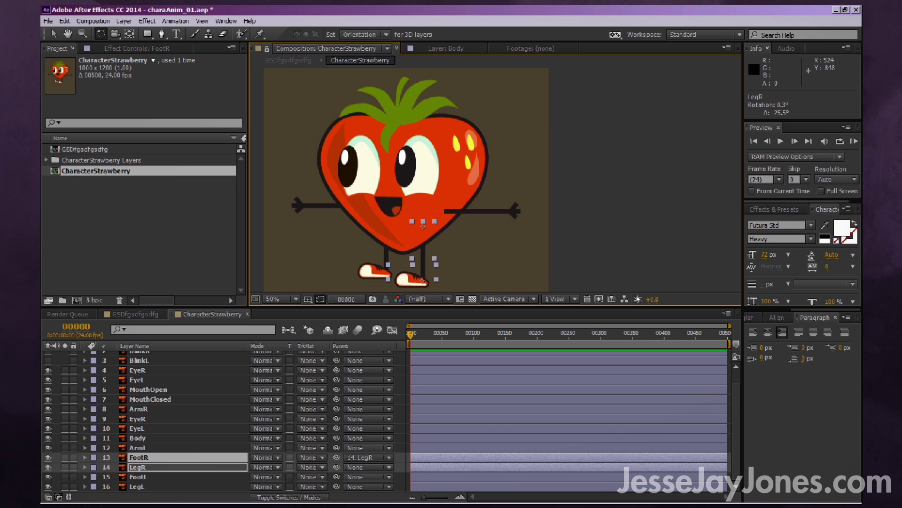
- Try moving the LegR layer outward and swinging it to the side together with its parented foot
{"action": "left_click_drag", "start_coordinate": [423, 226], "coordinate": [422, 225]}
{"action": "key", "text": "ctrl+z"}
{"action": "key", "text": "w"}
{"action": "key", "text": "v"}
{"action": "left_click", "coordinate": [423, 226]}
{"action": "left_click_drag", "start_coordinate": [423, 226], "coordinate": [443, 216]}
{"action": "left_click", "coordinate": [385, 272]}
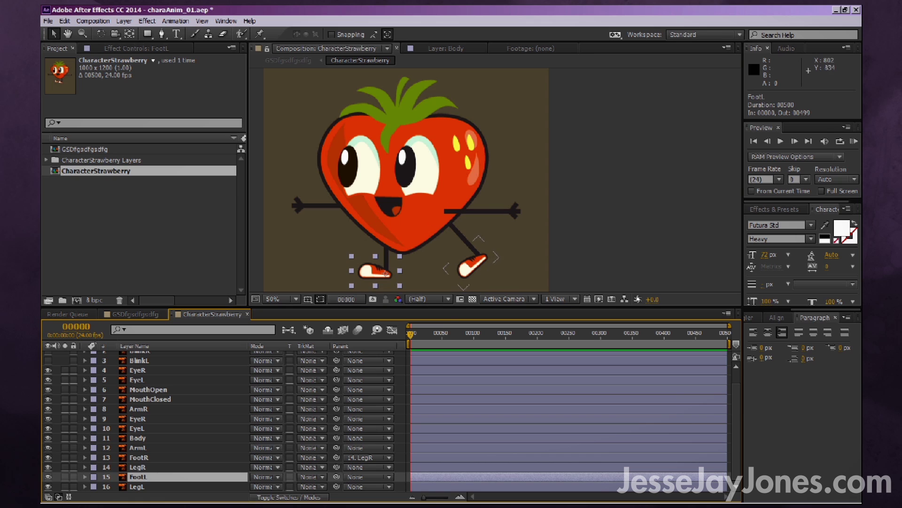
- Try rotating FootR at the ankle and adjusting LegR's rotation to about -41°, and undo the leg and foot changes
{"action": "left_click", "coordinate": [501, 457]}
{"action": "key", "text": "w"}
{"action": "left_click_drag", "start_coordinate": [468, 269], "coordinate": [496, 282]}
{"action": "left_click", "coordinate": [470, 245]}
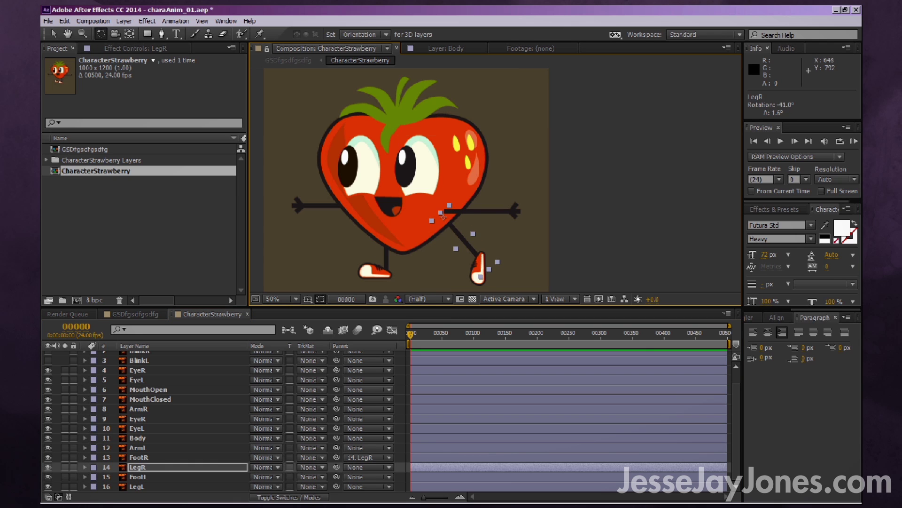
{"action": "key", "text": "ctrl+z"}
{"action": "key", "text": "ctrl+z"}
{"action": "key", "text": "ctrl+z"}
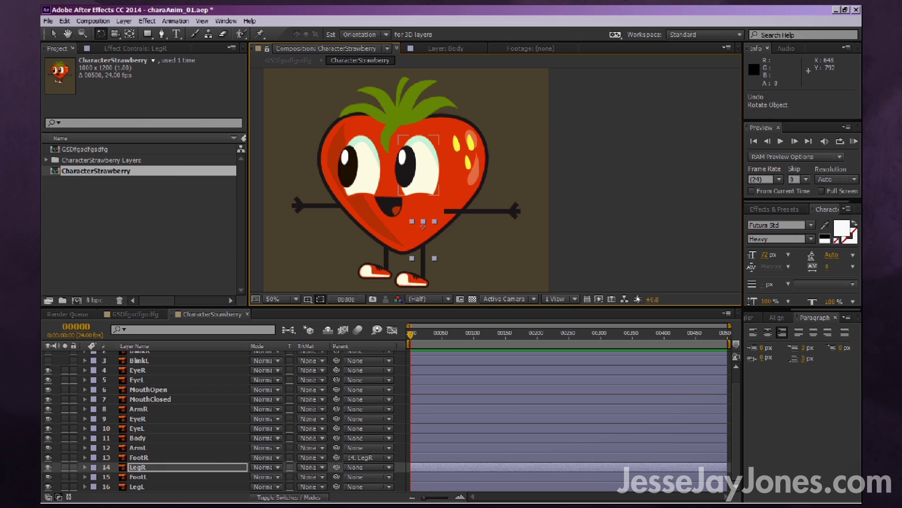
- Parent the ArmL layer to the Body layer
{"action": "left_click", "coordinate": [368, 206]}
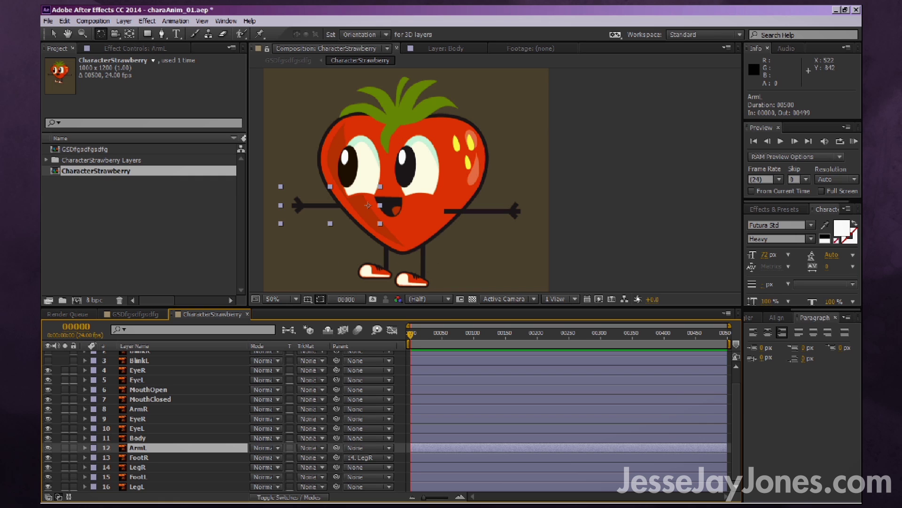
{"action": "left_click", "coordinate": [368, 447]}
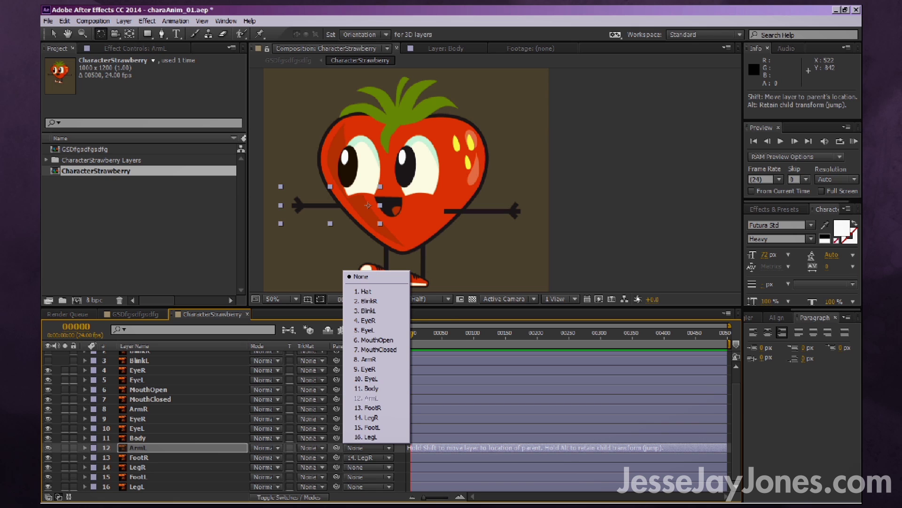
{"action": "left_click", "coordinate": [336, 447]}
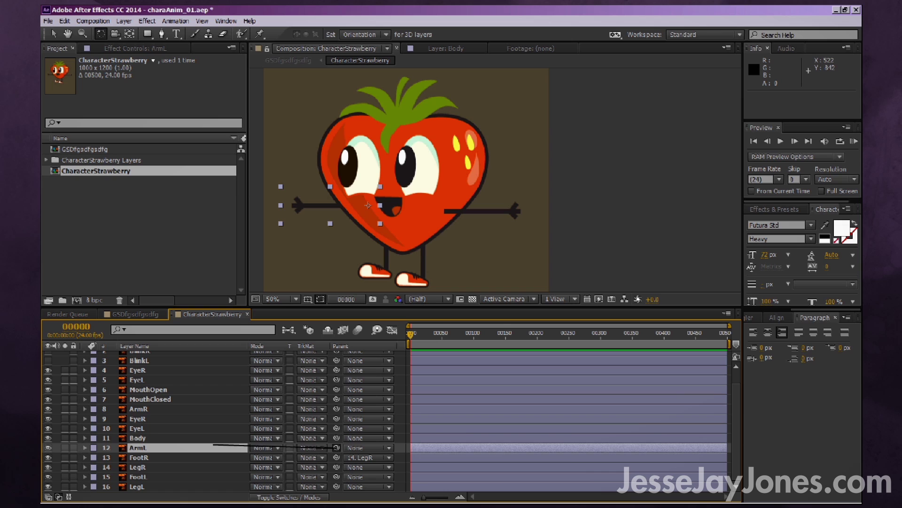
{"action": "left_click_drag", "start_coordinate": [277, 445], "coordinate": [133, 439]}
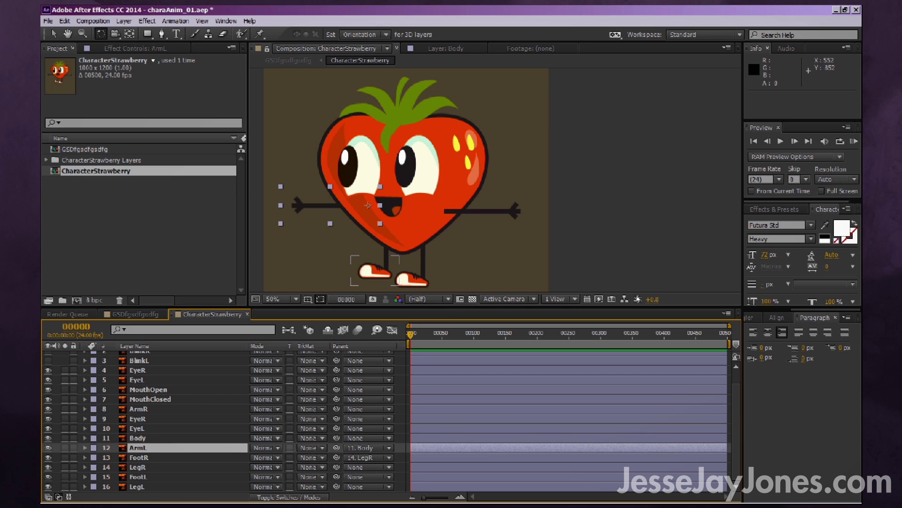
- Try moving the Body layer to test the ArmL parenting, and undo the move
{"action": "left_click", "coordinate": [362, 106]}
{"action": "key", "text": "v"}
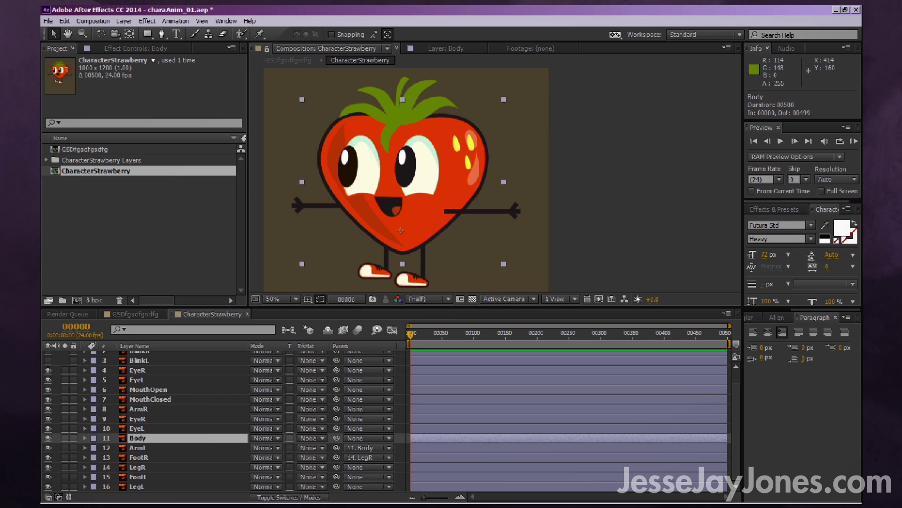
{"action": "mouse_move", "coordinate": [432, 210]}
{"action": "left_mouse_down"}
{"action": "mouse_move", "coordinate": [394, 202]}
{"action": "mouse_move", "coordinate": [430, 208]}
{"action": "left_mouse_up"}
{"action": "key", "text": "ctrl+z"}
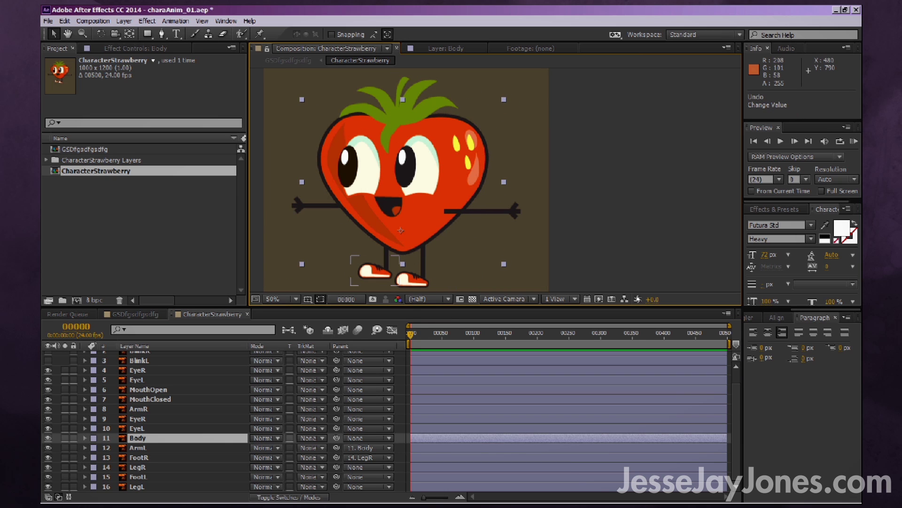
- Parent the LegR layer to Body and move the body up about 46 px to test the link
{"action": "left_click", "coordinate": [423, 228]}
{"action": "left_click_drag", "start_coordinate": [336, 467], "coordinate": [139, 438]}
{"action": "left_click", "coordinate": [137, 437]}
{"action": "mouse_move", "coordinate": [476, 157]}
{"action": "left_mouse_down"}
{"action": "mouse_move", "coordinate": [437, 152]}
{"action": "mouse_move", "coordinate": [476, 139]}
{"action": "left_mouse_up"}
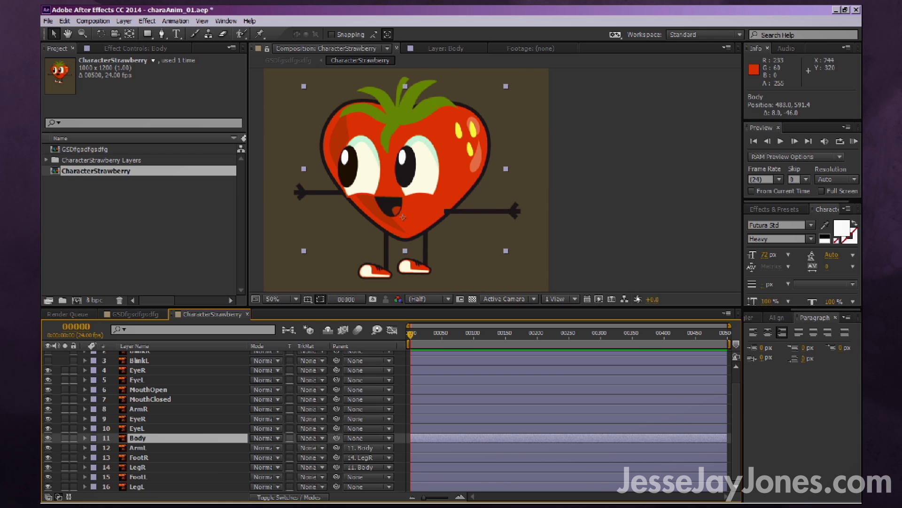
{"action": "key", "text": "Return"}
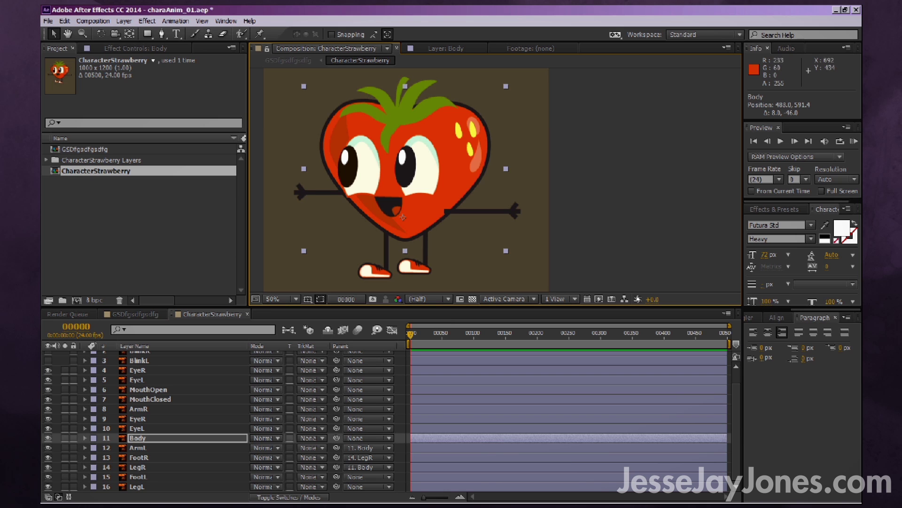
- Try moving the Body layer farther up and across with its attached limbs, and undo the move
{"action": "mouse_move", "coordinate": [402, 217]}
{"action": "left_mouse_down"}
{"action": "mouse_move", "coordinate": [451, 210]}
{"action": "mouse_move", "coordinate": [409, 209]}
{"action": "mouse_move", "coordinate": [415, 205]}
{"action": "left_mouse_up"}
{"action": "left_click_drag", "start_coordinate": [482, 134], "coordinate": [502, 135]}
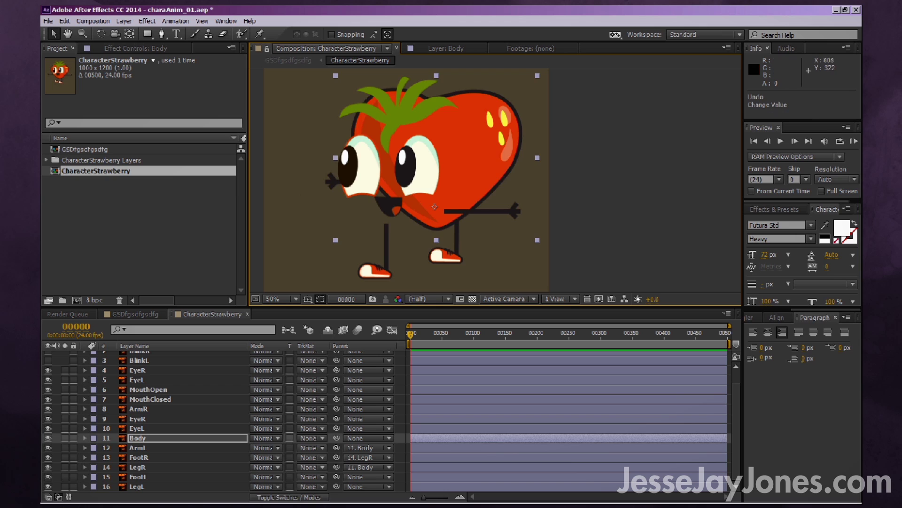
{"action": "key", "text": "ctrl+z"}
- Parent the ArmR layer and the eye-white layers EyeL (layer 10) and EyeR (layer 9) to Body
{"action": "left_click", "coordinate": [446, 211]}
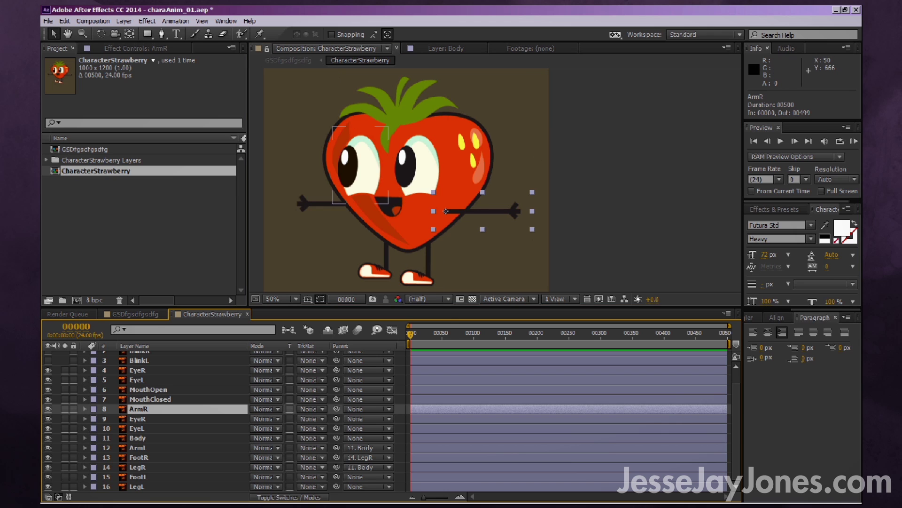
{"action": "left_click_drag", "start_coordinate": [337, 409], "coordinate": [138, 437]}
{"action": "left_click", "coordinate": [137, 429]}
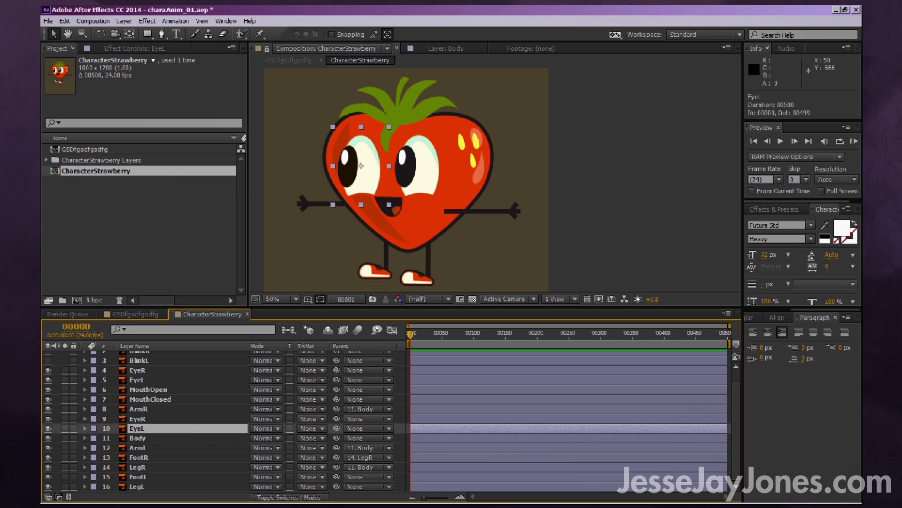
{"action": "left_click_drag", "start_coordinate": [337, 427], "coordinate": [137, 438]}
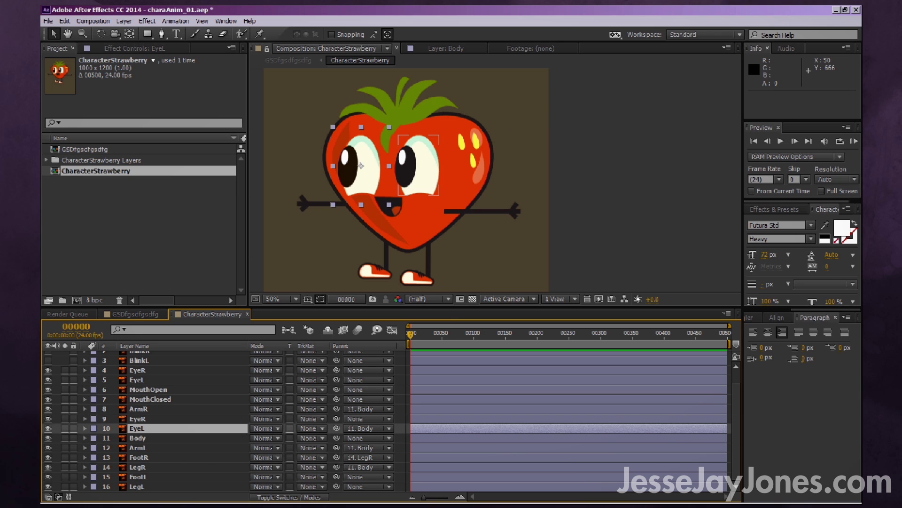
{"action": "left_click", "coordinate": [419, 165]}
{"action": "left_click_drag", "start_coordinate": [337, 418], "coordinate": [136, 437]}
- Parent the MouthClosed and MouthOpen layers to the Body layer
{"action": "left_click", "coordinate": [150, 399]}
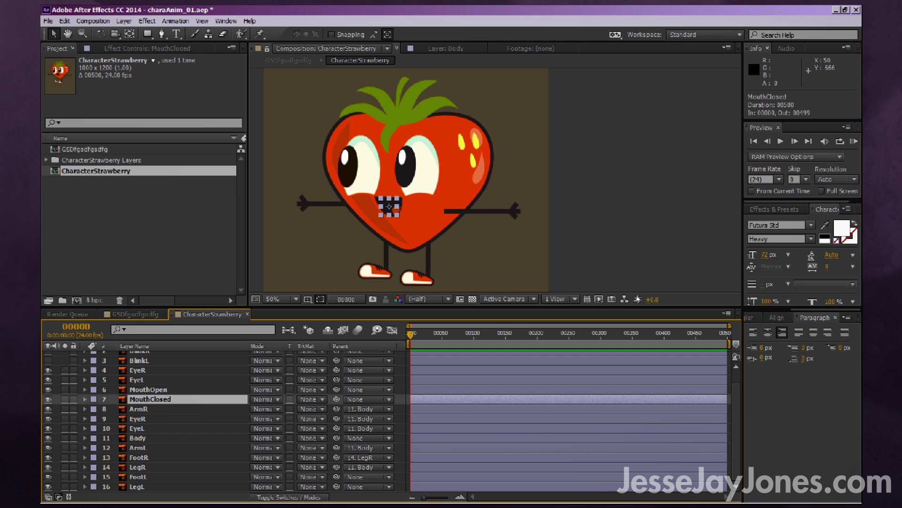
{"action": "left_click_drag", "start_coordinate": [336, 399], "coordinate": [141, 438]}
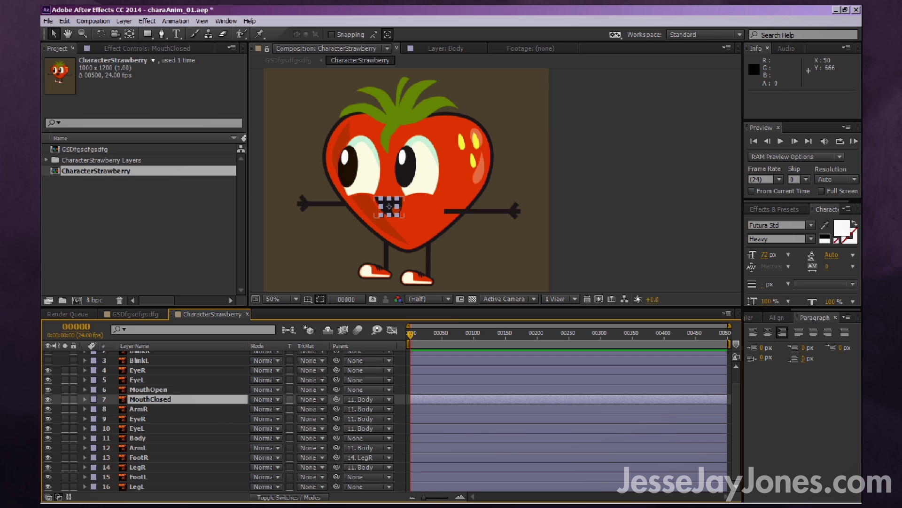
{"action": "left_click", "coordinate": [148, 389]}
{"action": "left_click_drag", "start_coordinate": [336, 390], "coordinate": [151, 438]}
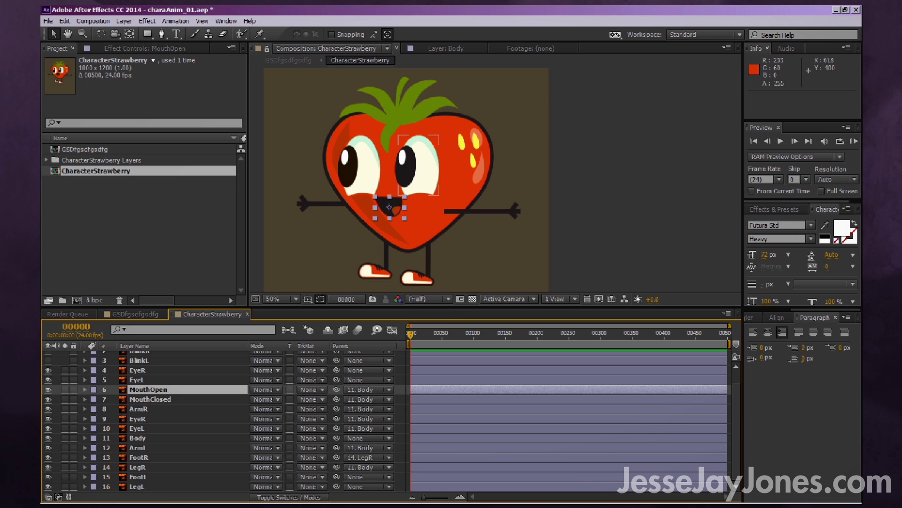
- Parent the pupil layers EyeL (layer 5) and EyeR (layer 4) to the Body layer
{"action": "right_click", "coordinate": [192, 435]}
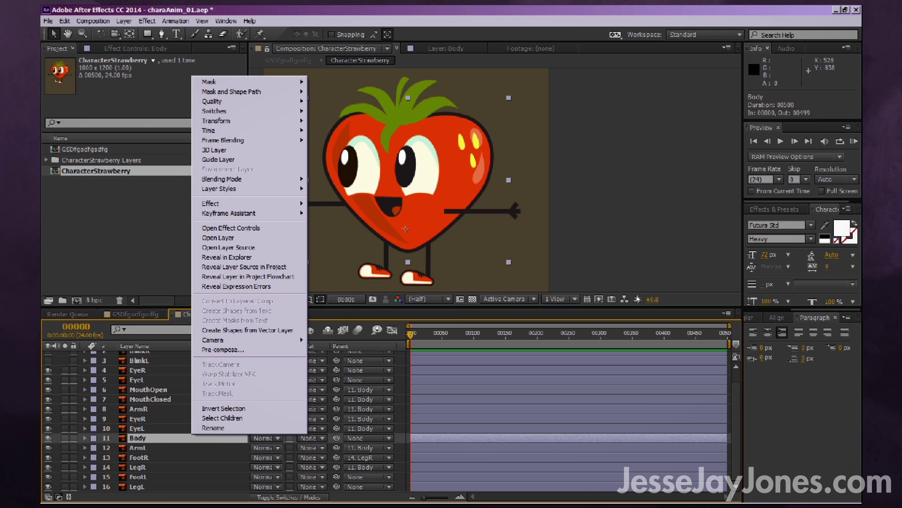
{"action": "left_click", "coordinate": [159, 380]}
{"action": "left_click_drag", "start_coordinate": [336, 380], "coordinate": [144, 437]}
{"action": "left_click", "coordinate": [137, 370]}
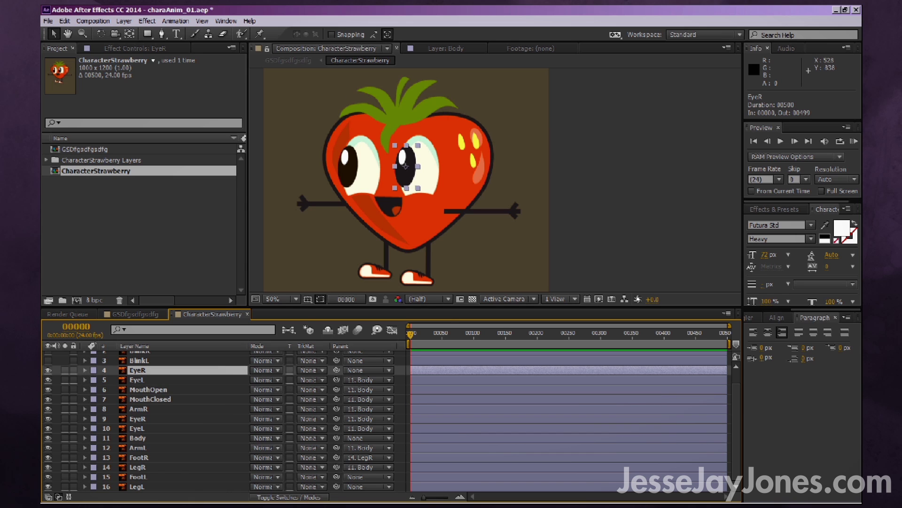
{"action": "left_click_drag", "start_coordinate": [337, 370], "coordinate": [141, 438]}
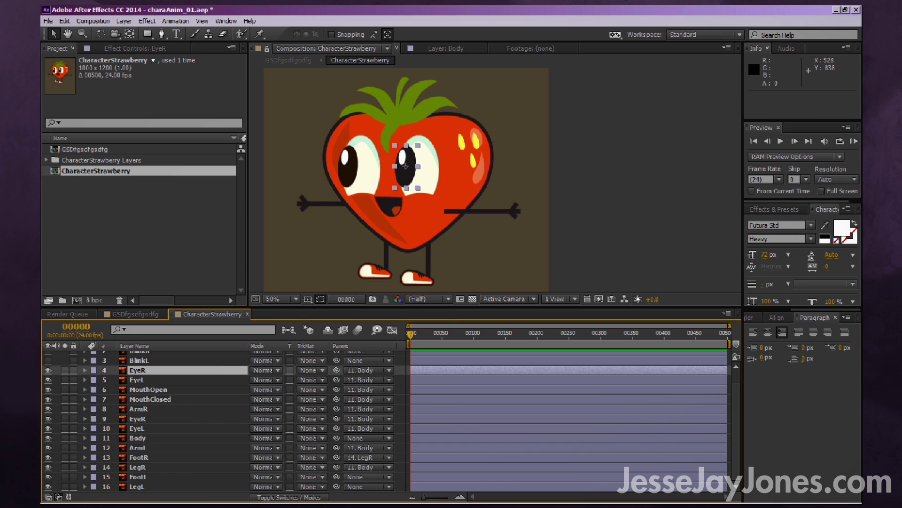
- Toggle the BlinkL layer's visibility to check the closed eye, leave it hidden, and parent it to the Body layer
{"action": "left_click", "coordinate": [139, 361]}
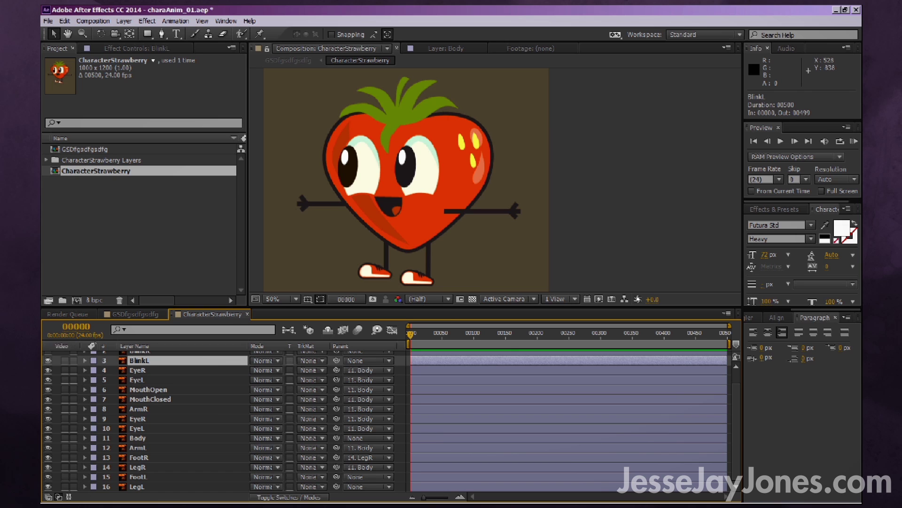
{"action": "left_click", "coordinate": [48, 360]}
{"action": "left_click", "coordinate": [48, 360]}
{"action": "left_click", "coordinate": [48, 360]}
{"action": "left_click", "coordinate": [48, 360]}
{"action": "left_click", "coordinate": [48, 360]}
{"action": "left_click", "coordinate": [48, 360]}
{"action": "left_click_drag", "start_coordinate": [336, 361], "coordinate": [185, 438]}
- Parent the BlinkR and Hat layers to the Body layer
{"action": "scroll", "coordinate": [186, 437], "scroll_direction": "up", "scroll_amount": 1}
{"action": "left_click", "coordinate": [140, 366]}
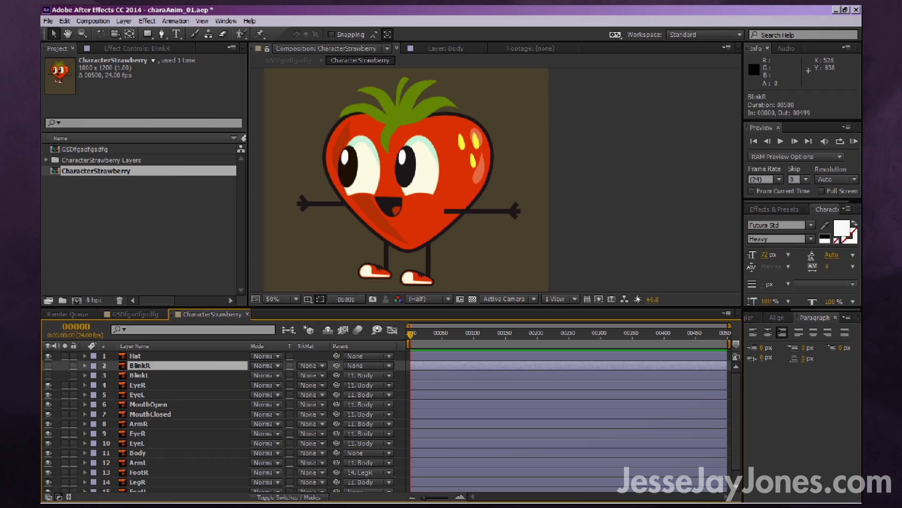
{"action": "left_click_drag", "start_coordinate": [337, 366], "coordinate": [142, 452]}
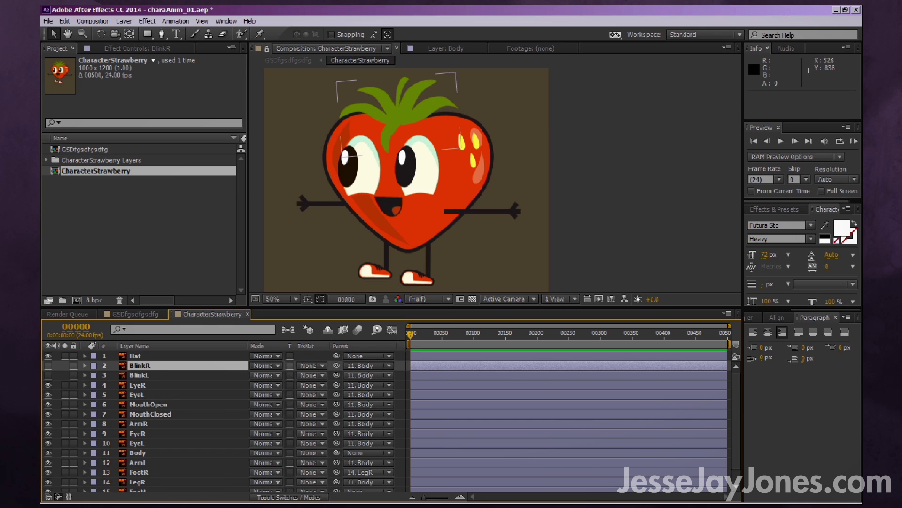
{"action": "left_click", "coordinate": [137, 356]}
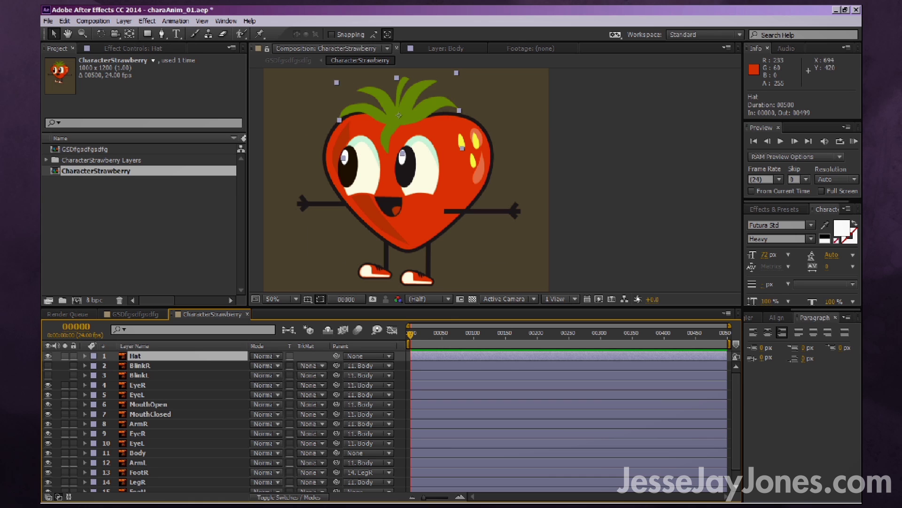
{"action": "left_click_drag", "start_coordinate": [337, 356], "coordinate": [137, 452]}
- Try moving the Body layer about 64 px across and 70 px up with its attached parts, and undo the move
{"action": "left_click", "coordinate": [137, 453]}
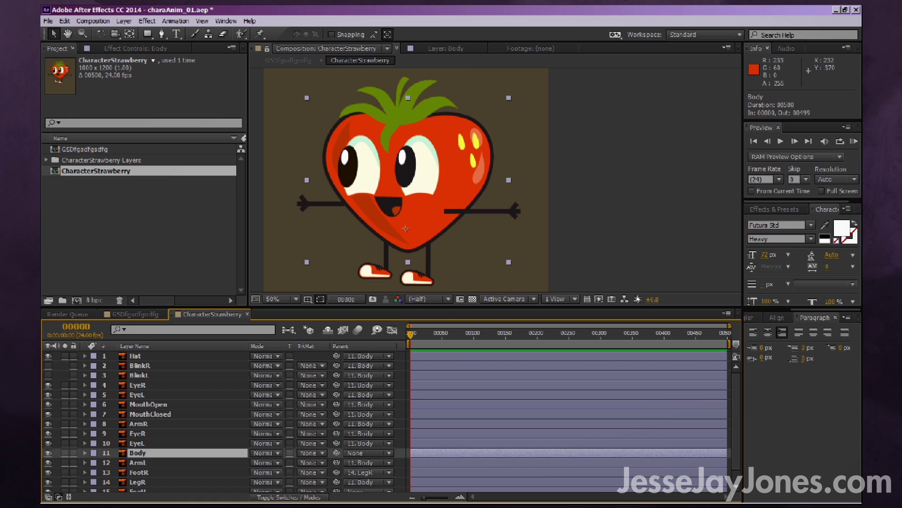
{"action": "left_click_drag", "start_coordinate": [465, 180], "coordinate": [484, 160]}
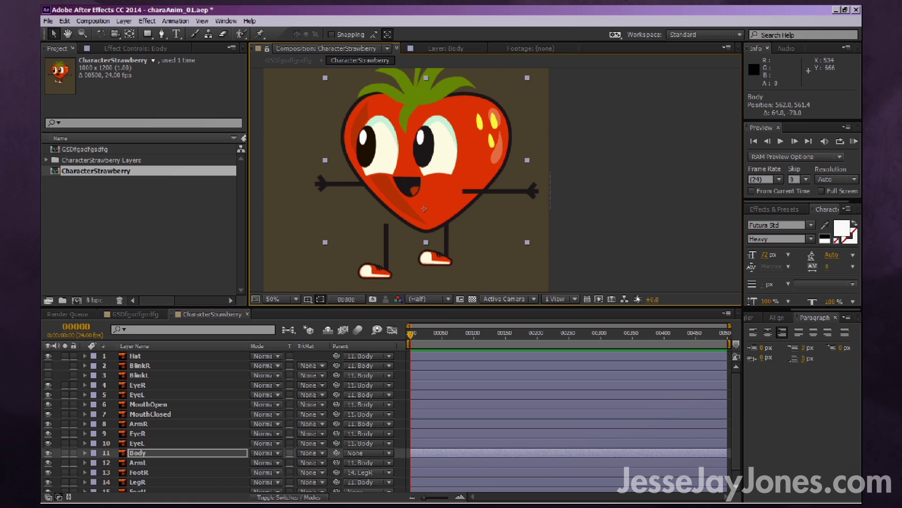
{"action": "key", "text": "ctrl+z"}
- Parent the FootL layer to LegL
{"action": "scroll", "coordinate": [226, 423], "scroll_direction": "down", "scroll_amount": 1}
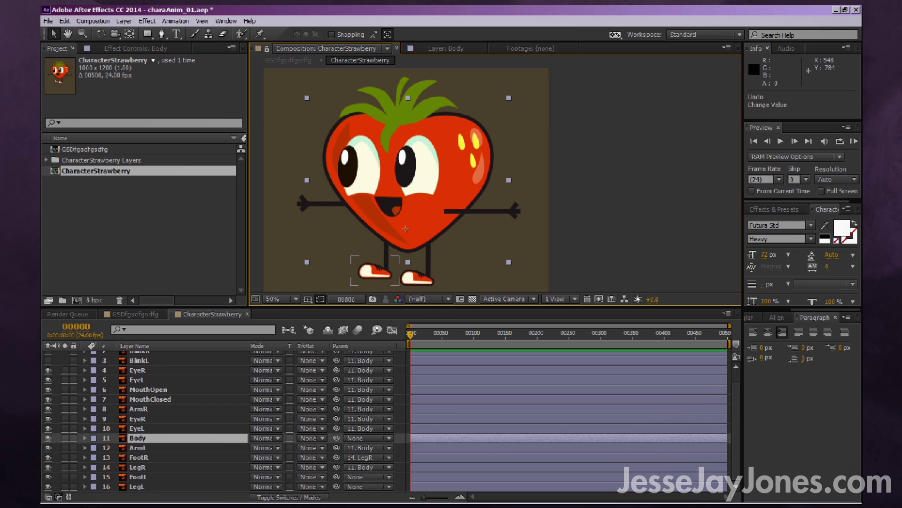
{"action": "left_click", "coordinate": [427, 278]}
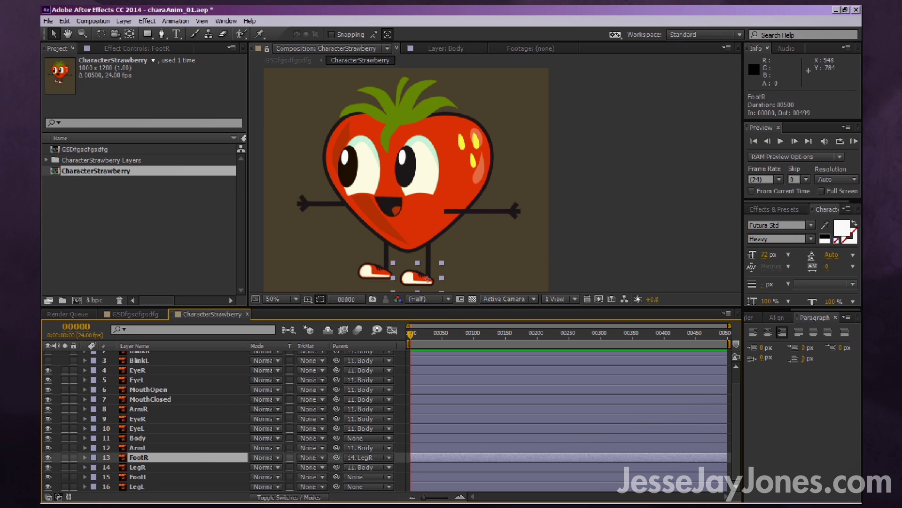
{"action": "left_click", "coordinate": [386, 273]}
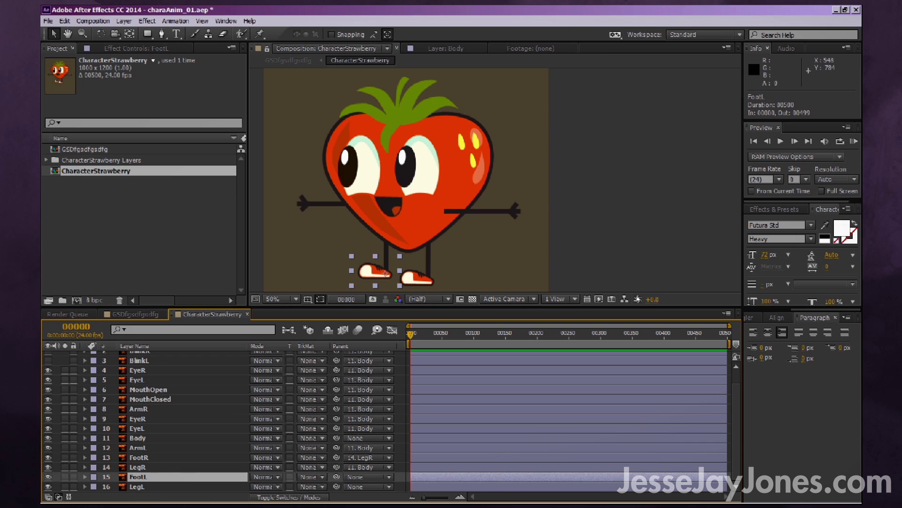
{"action": "left_click_drag", "start_coordinate": [337, 477], "coordinate": [132, 487]}
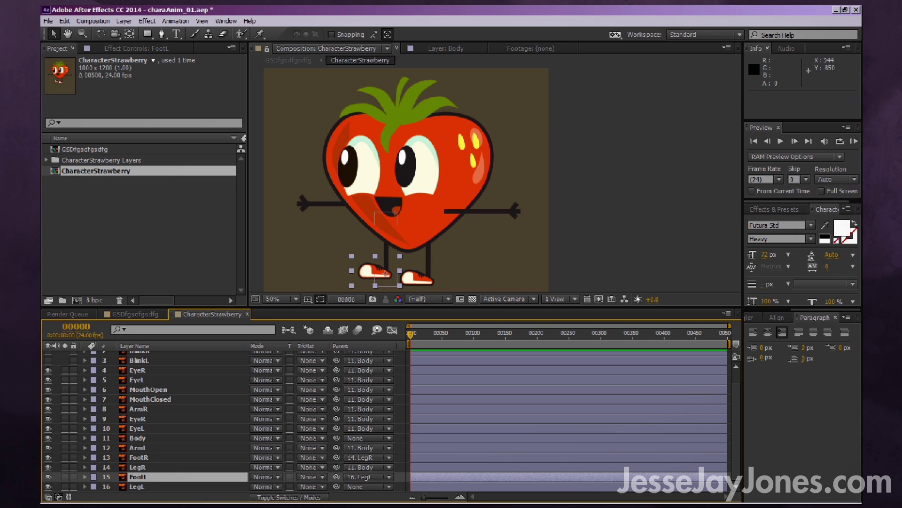
- Test moving LegL with its attached foot, undo the move, and parent LegL to the Body layer
{"action": "left_click", "coordinate": [386, 249]}
{"action": "left_click_drag", "start_coordinate": [386, 250], "coordinate": [319, 236]}
{"action": "key", "text": "ctrl+z"}
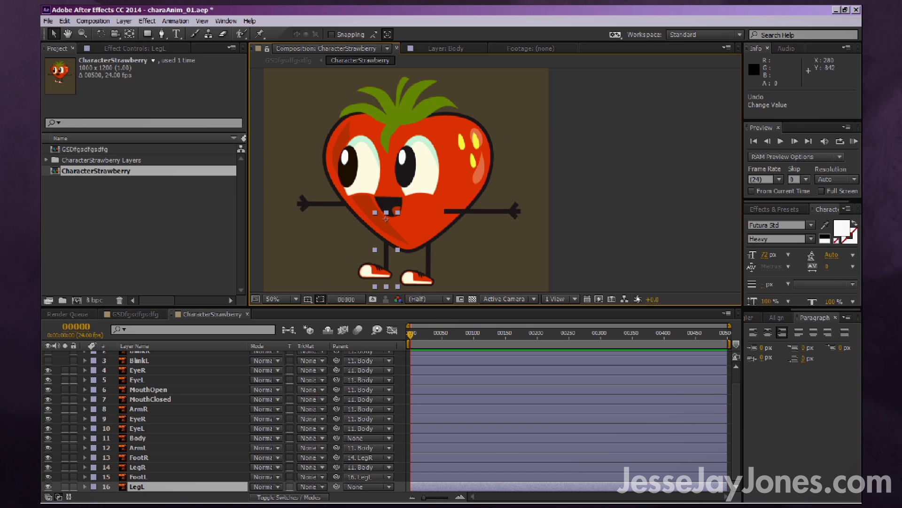
{"action": "left_click_drag", "start_coordinate": [337, 487], "coordinate": [120, 437]}
- Try rotating the Body layer twice around its anchor point with all parts attached, undoing each rotation
{"action": "left_click", "coordinate": [406, 228]}
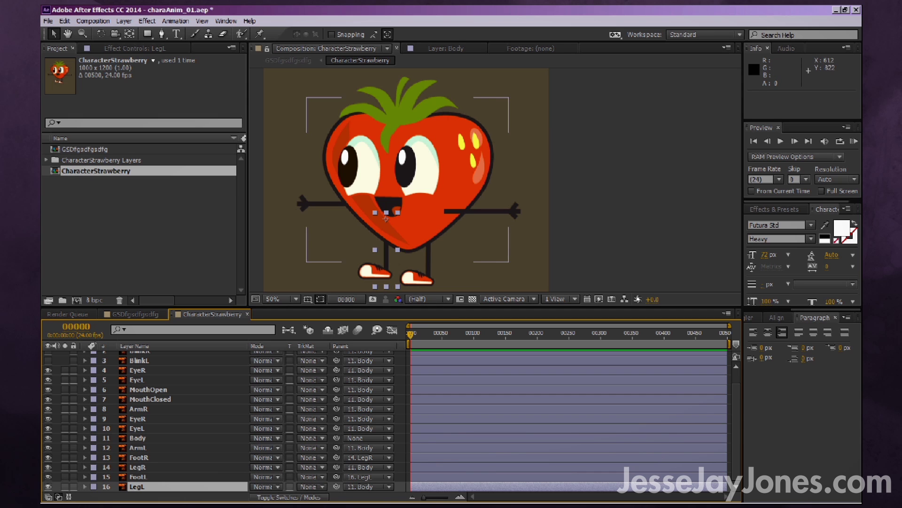
{"action": "key", "text": "w"}
{"action": "left_click_drag", "start_coordinate": [471, 135], "coordinate": [419, 144]}
{"action": "key", "text": "ctrl+z"}
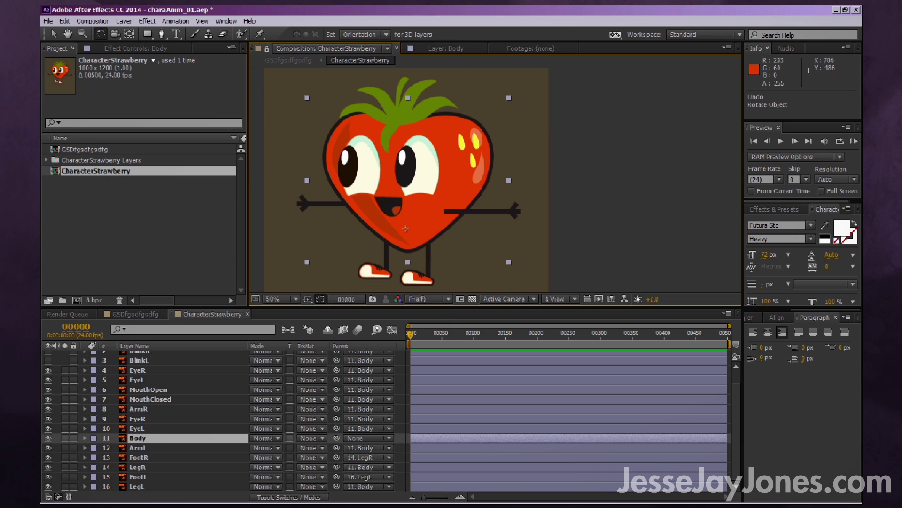
{"action": "mouse_move", "coordinate": [473, 161]}
{"action": "left_mouse_down"}
{"action": "mouse_move", "coordinate": [432, 137]}
{"action": "mouse_move", "coordinate": [463, 152]}
{"action": "left_mouse_up"}
{"action": "key", "text": "ctrl+z"}
{"action": "key", "text": "v"}
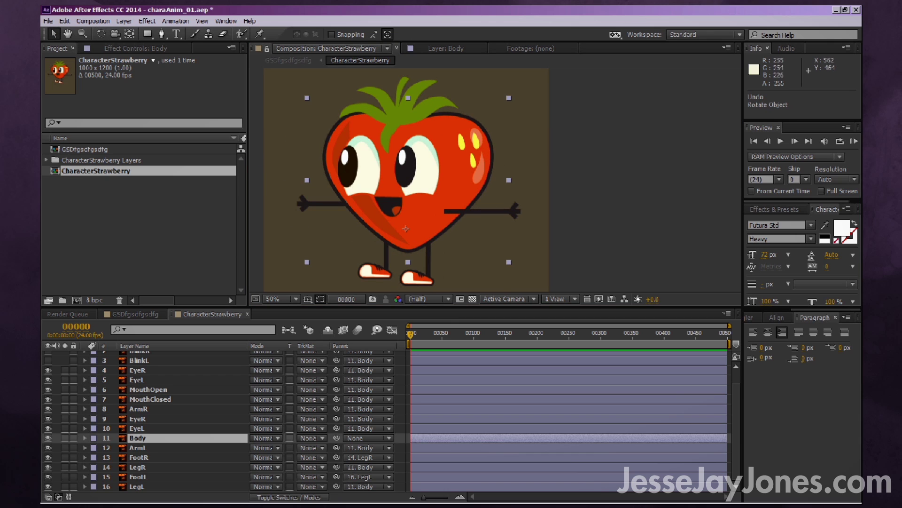
- Try moving the whole character by its Body layer about 106 px across and 118 px up, and undo the move
{"action": "left_click_drag", "start_coordinate": [464, 183], "coordinate": [496, 147]}
{"action": "key", "text": "ctrl+z"}
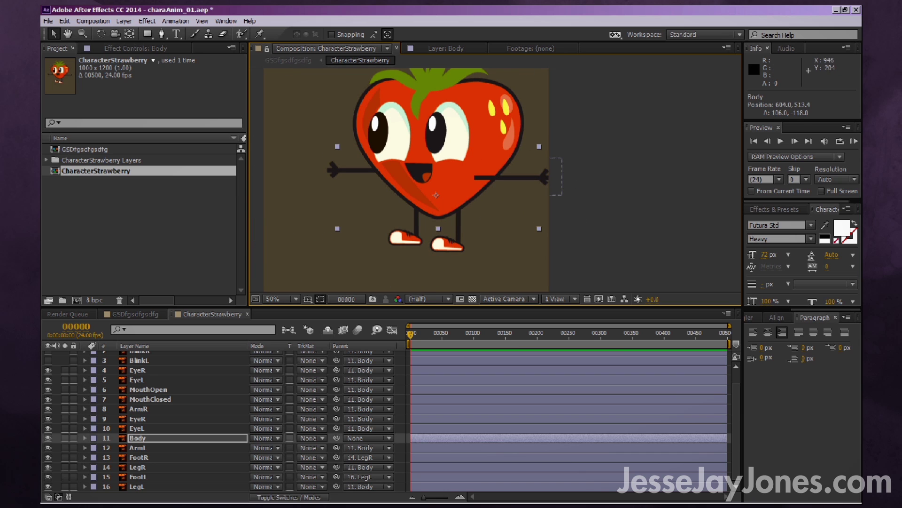
{"action": "key", "text": "ctrl+z"}
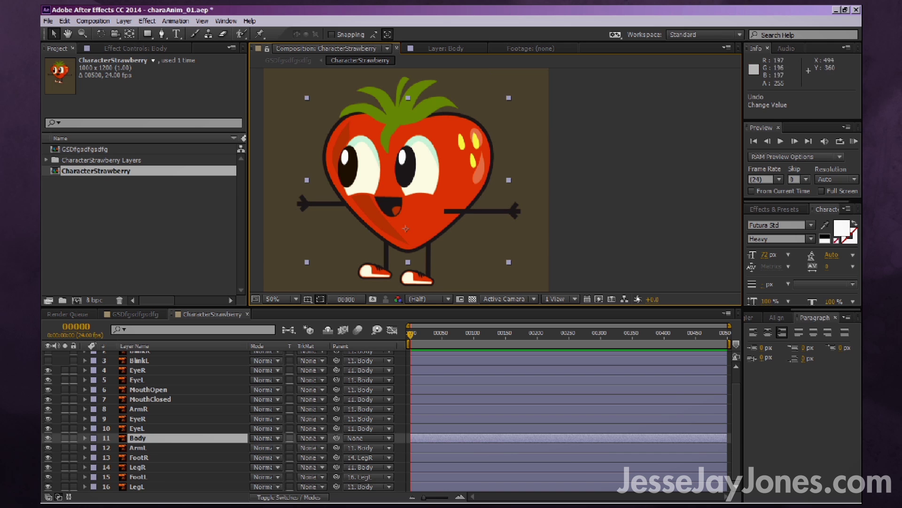
- Select the BlinkL layer in the layer stack
{"action": "scroll", "coordinate": [188, 375], "scroll_direction": "up", "scroll_amount": 1}
{"action": "left_click", "coordinate": [188, 375]}
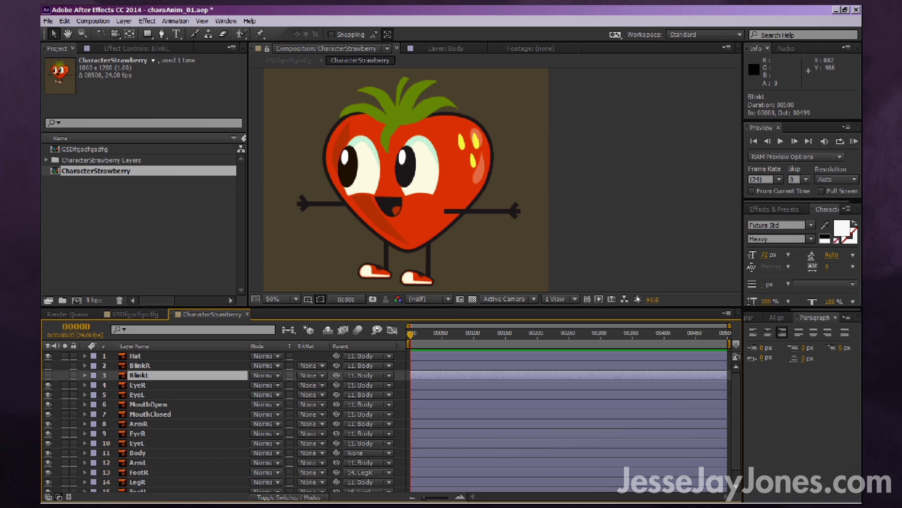